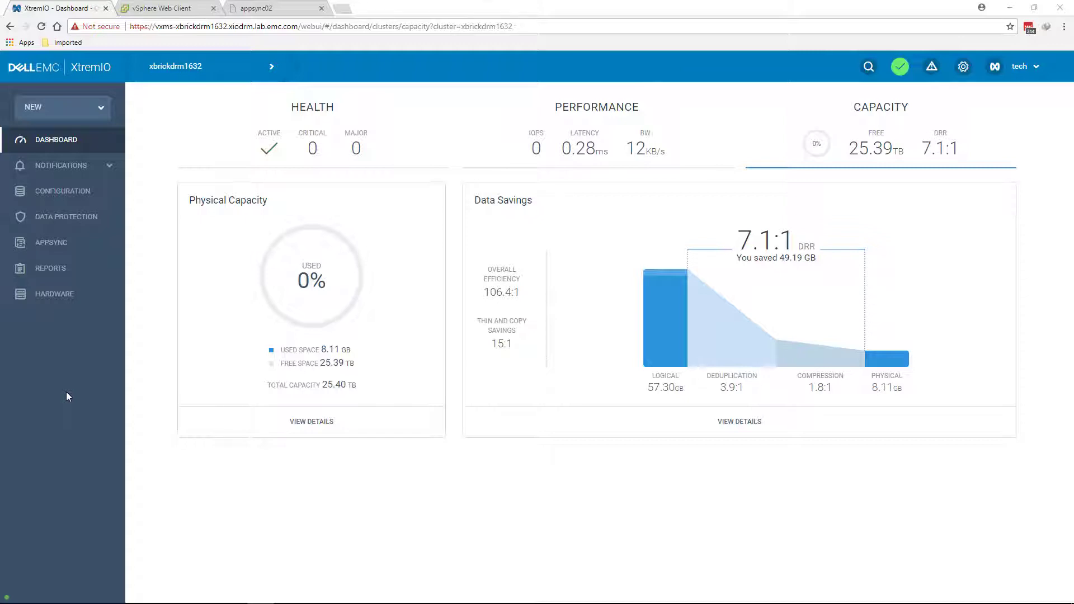
Step: Switch to the vSphere Web Client and review the hosts and virtual machines in the Appsync cluster
{"action": "left_click", "coordinate": [171, 10]}
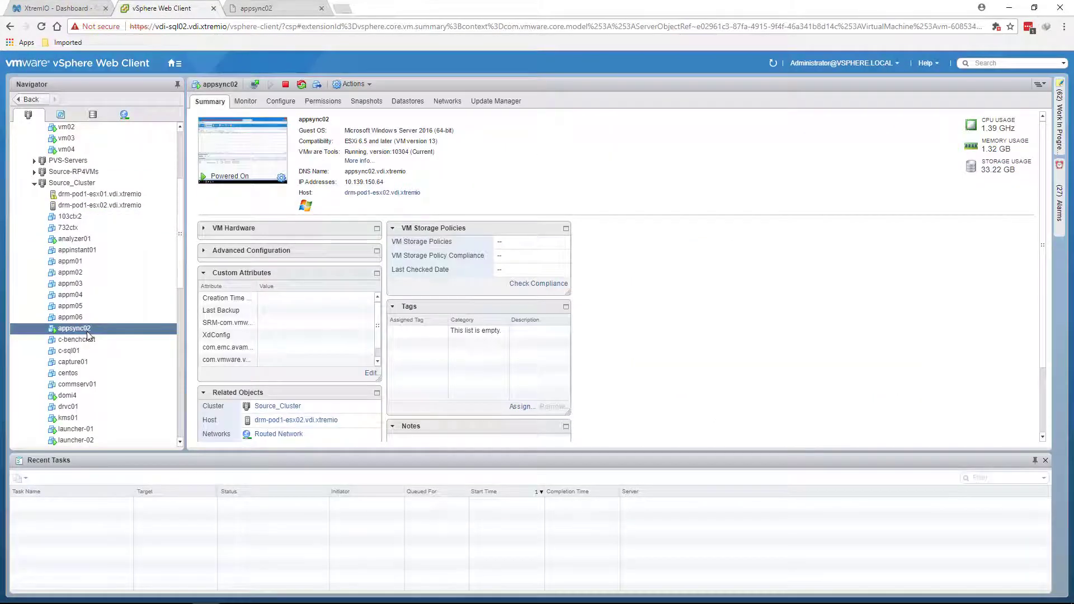
{"action": "left_click", "coordinate": [175, 220]}
{"action": "left_click_drag", "start_coordinate": [177, 224], "coordinate": [163, 83]}
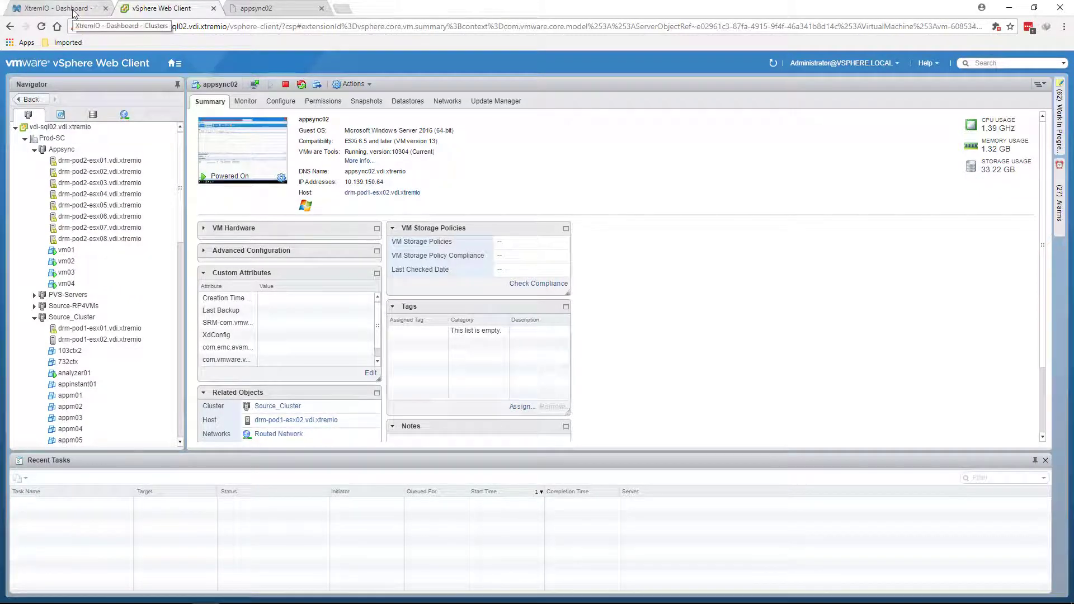
Step: Switch to the appsync02 console and review the roles assigned to xms_appsync_user in AppSync's user administration, leaving them unmodified
{"action": "left_click", "coordinate": [246, 9]}
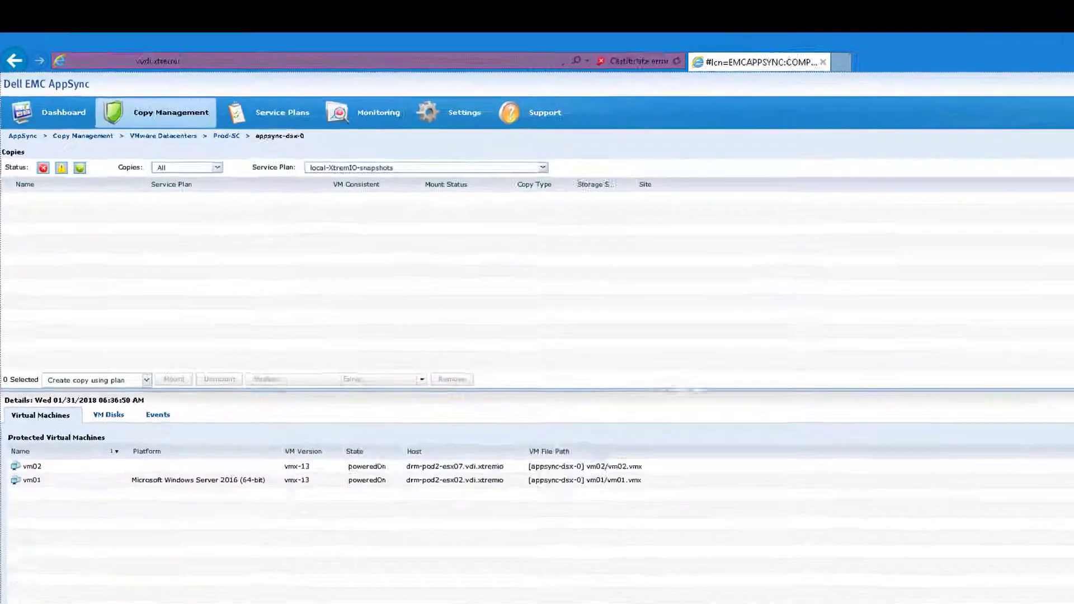
{"action": "left_click", "coordinate": [361, 160]}
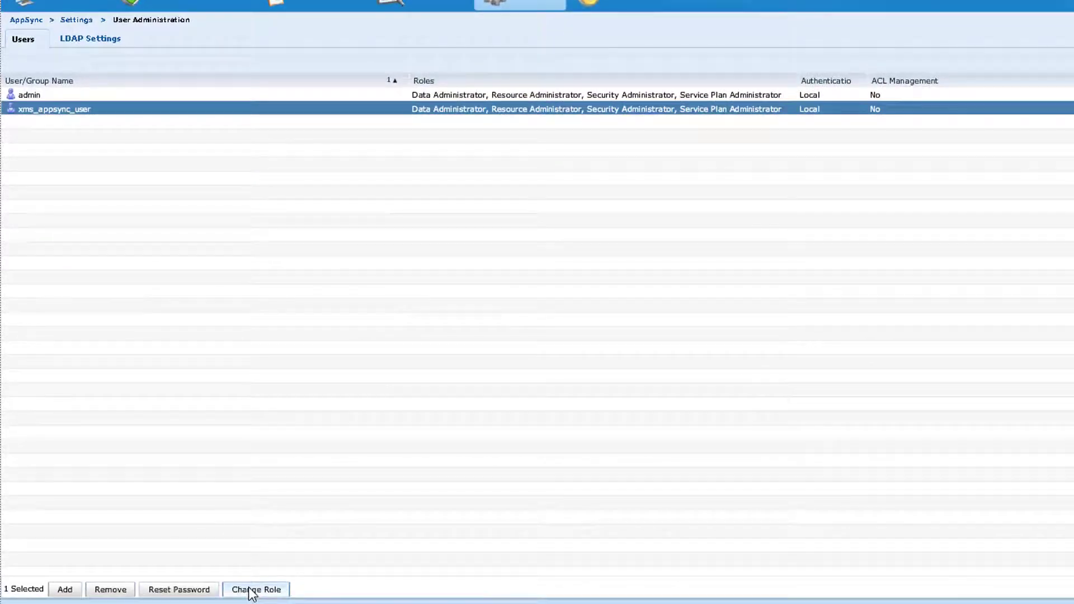
{"action": "left_click", "coordinate": [253, 590]}
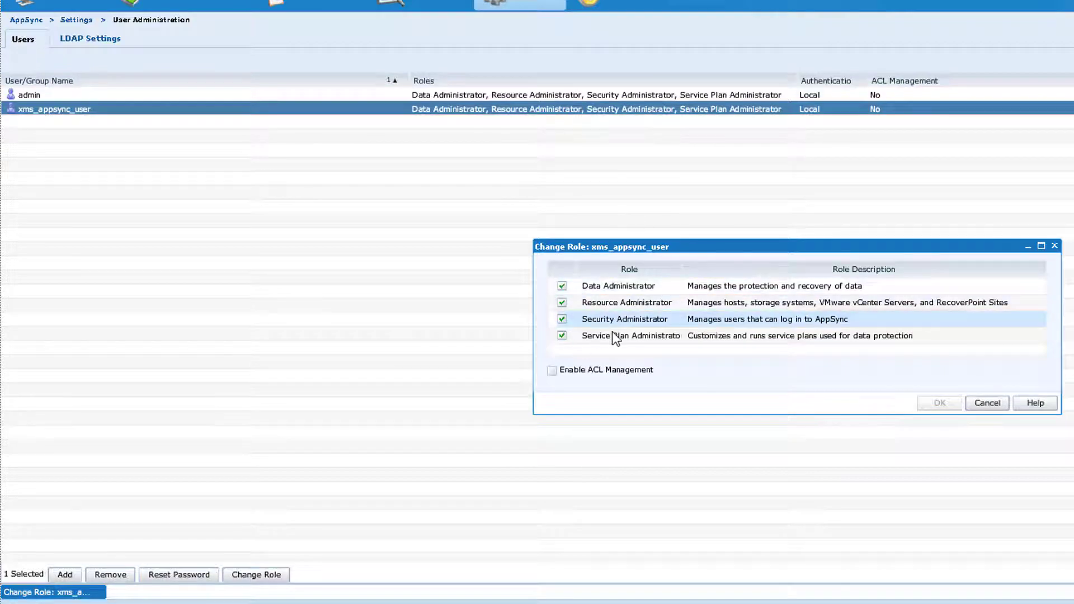
{"action": "left_click", "coordinate": [987, 404]}
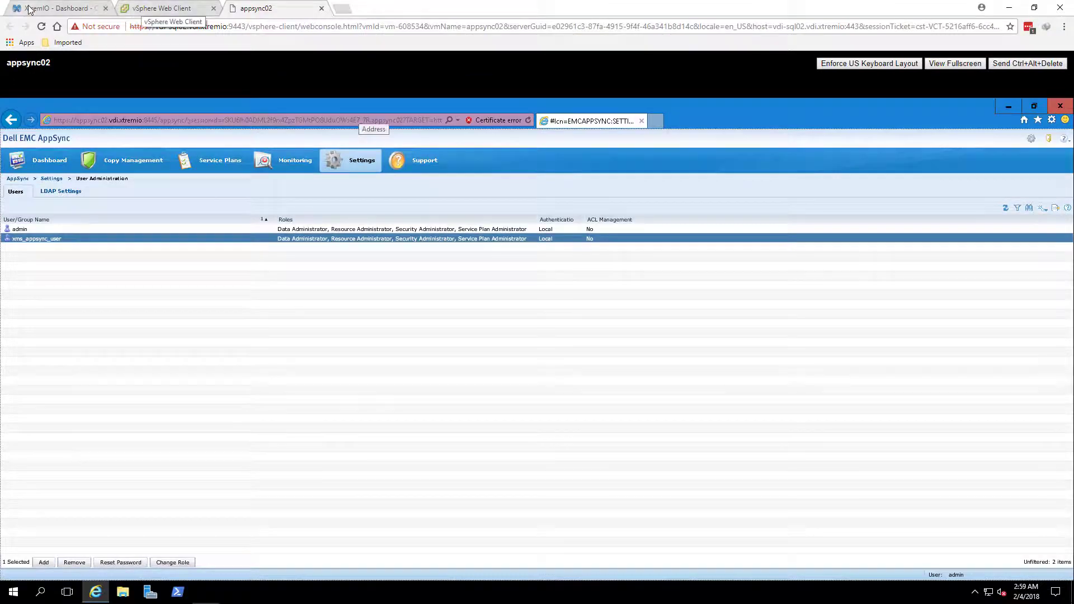
Step: Switch to XtremIO and set a new account password for xms_appsync_user in the XMS security settings
{"action": "left_click", "coordinate": [50, 9]}
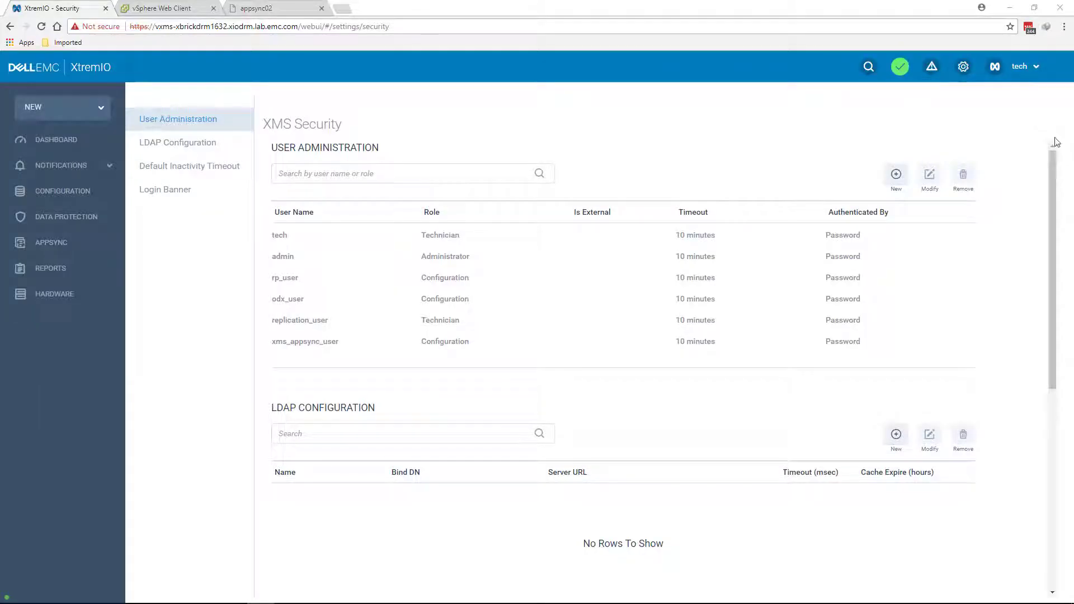
{"action": "left_click", "coordinate": [963, 68]}
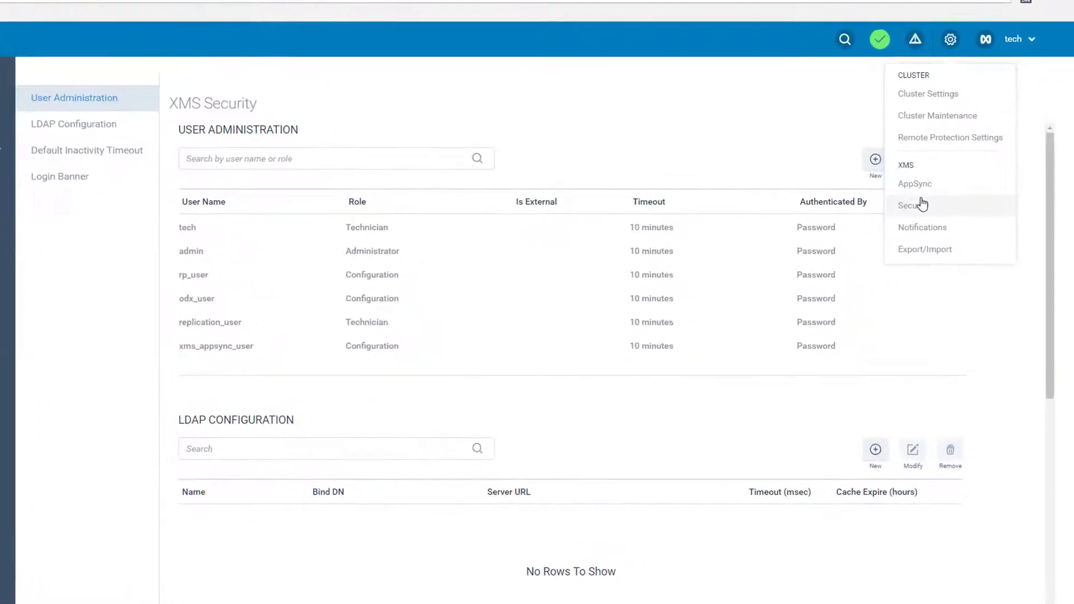
{"action": "left_click", "coordinate": [930, 216]}
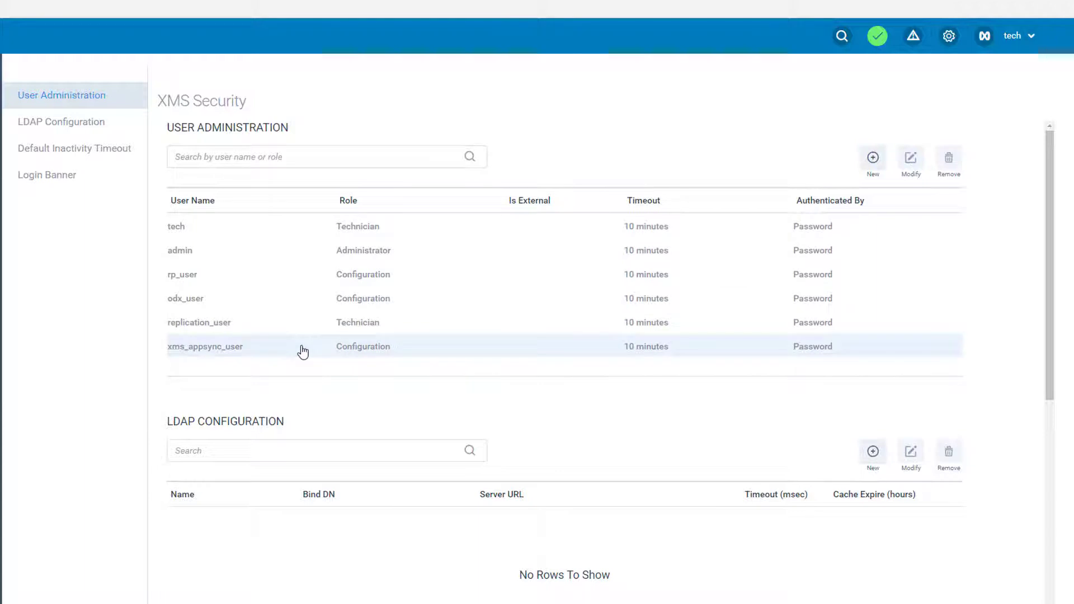
{"action": "left_click", "coordinate": [285, 350]}
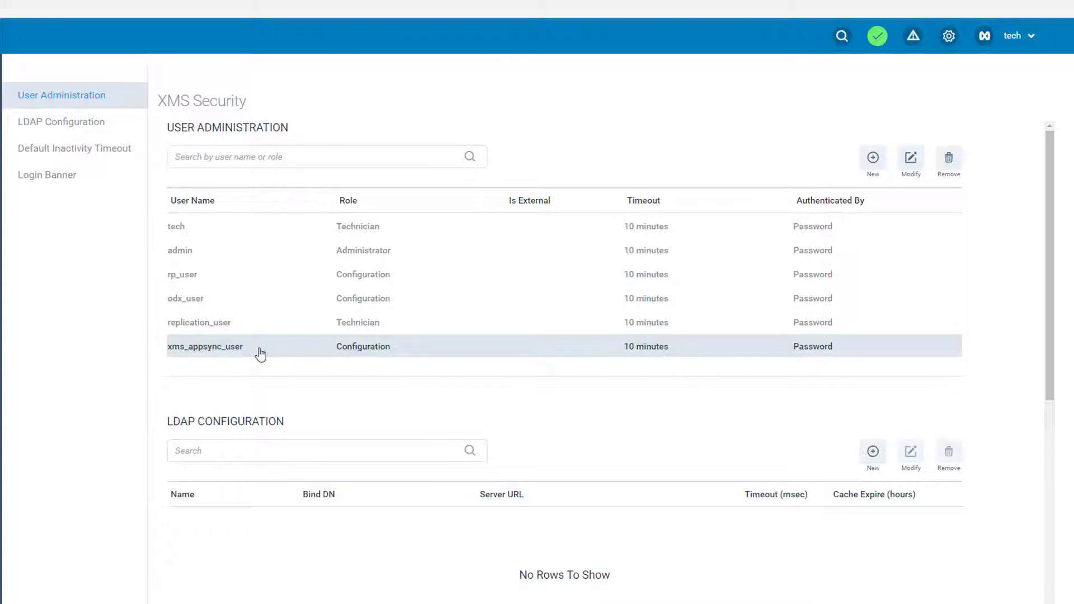
{"action": "left_click", "coordinate": [909, 170]}
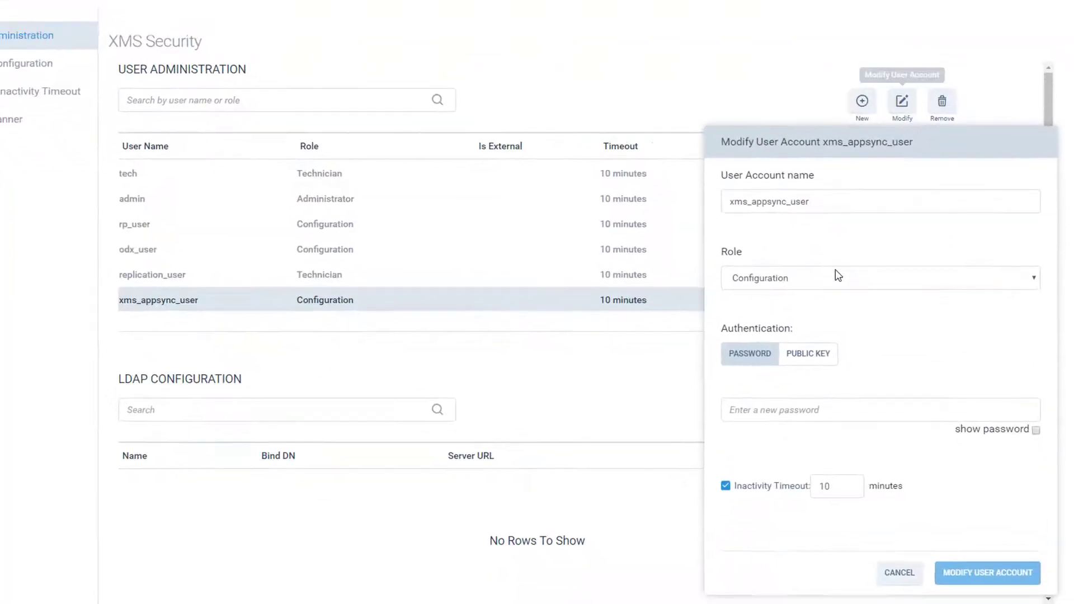
{"action": "left_click", "coordinate": [796, 502]}
{"action": "type", "text": "*********"}
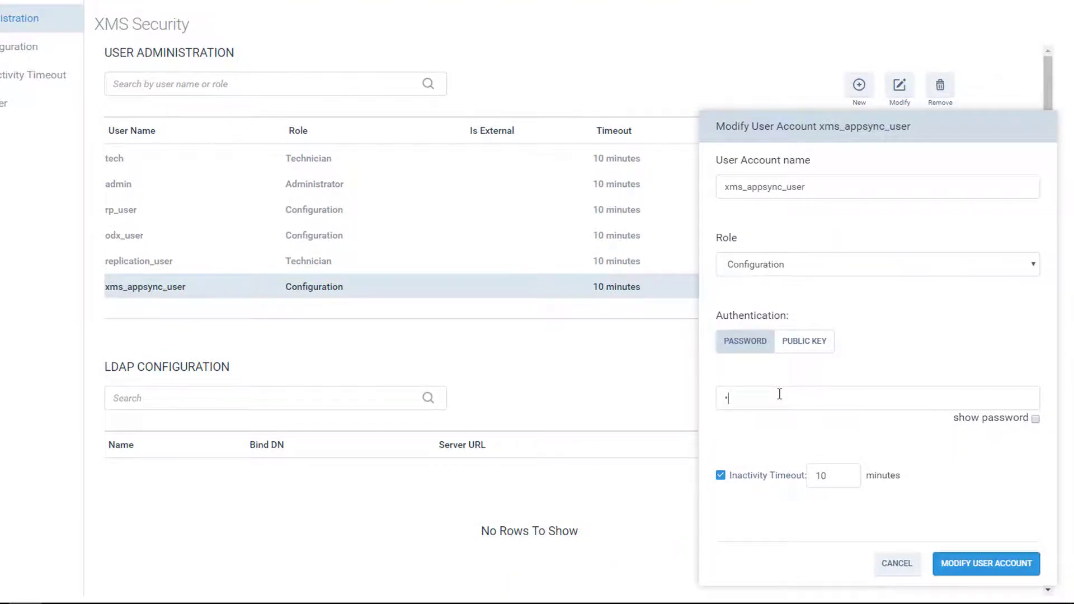
{"action": "type", "text": "**"}
{"action": "left_click", "coordinate": [1012, 551]}
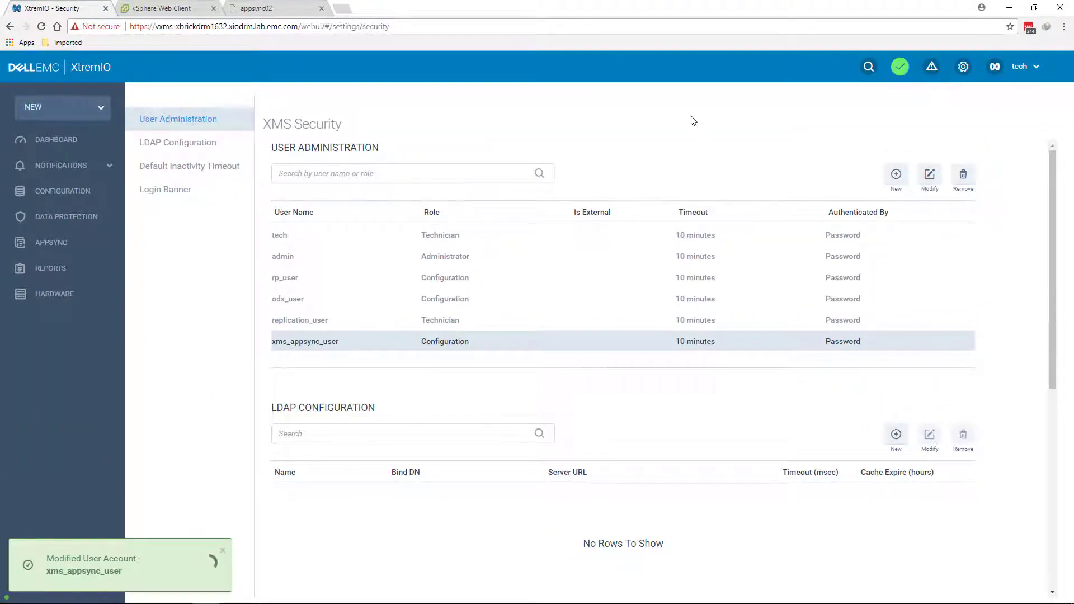
Step: Register the AppSync server appsync02.vdi.xtremio in the XMS AppSync settings with username xms_appsync_user and the account password
{"action": "left_click", "coordinate": [963, 67]}
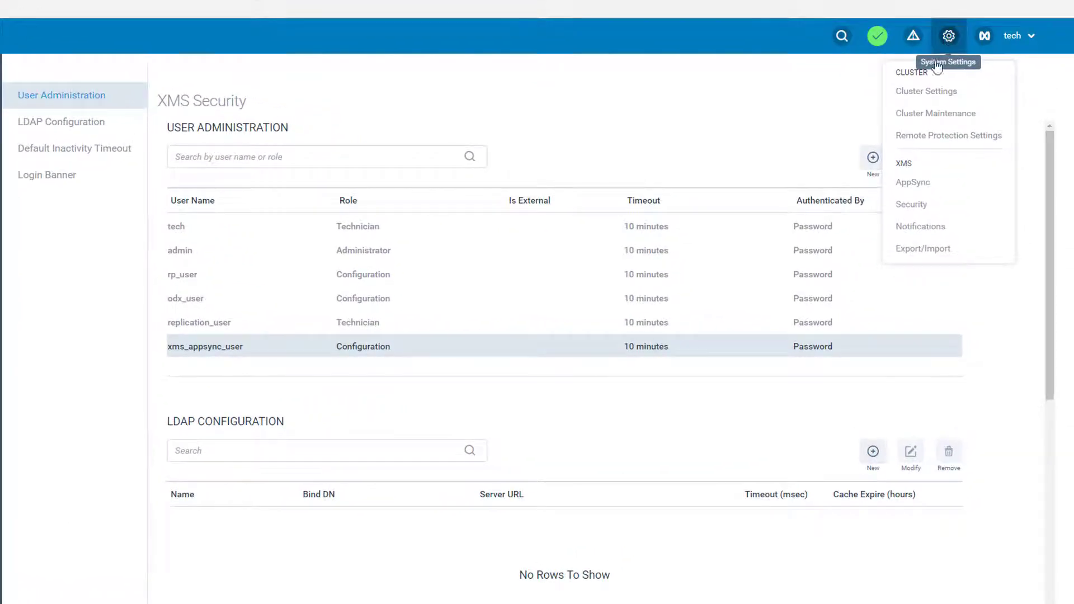
{"action": "left_click", "coordinate": [908, 190]}
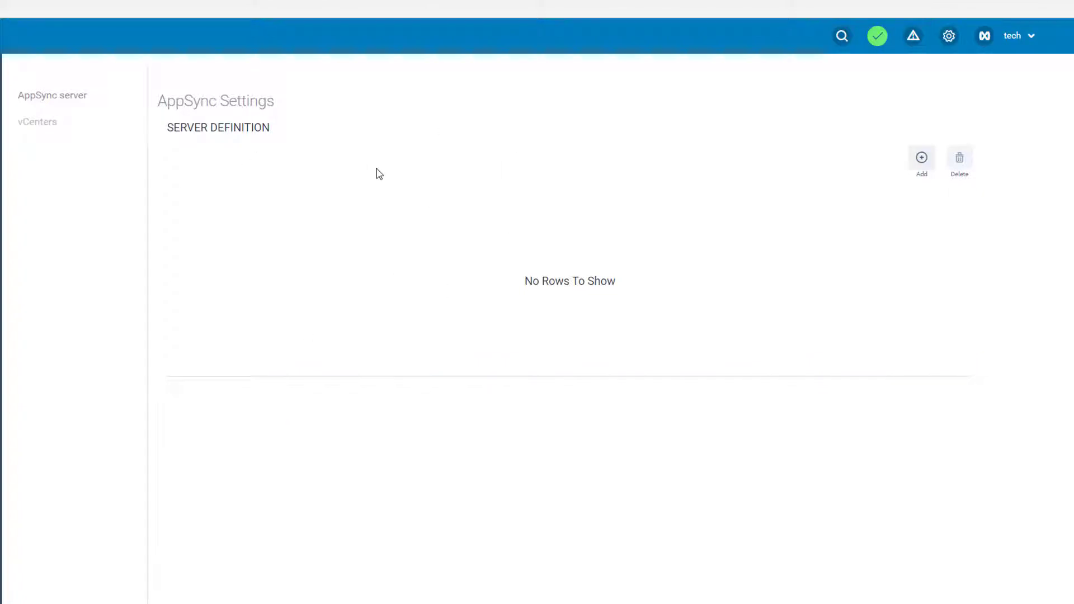
{"action": "left_click", "coordinate": [920, 161]}
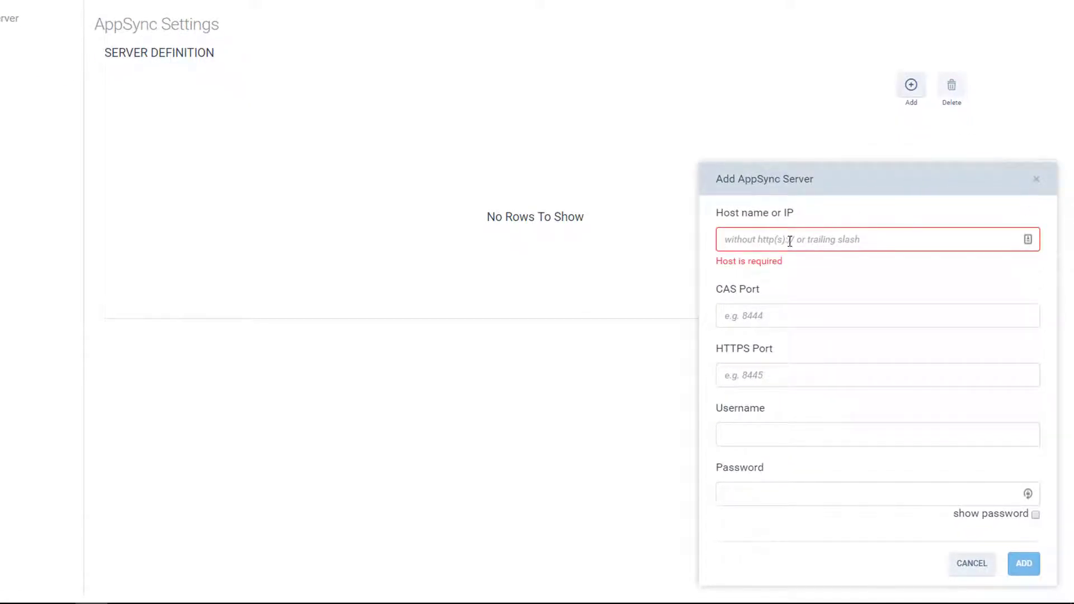
{"action": "left_click", "coordinate": [789, 241]}
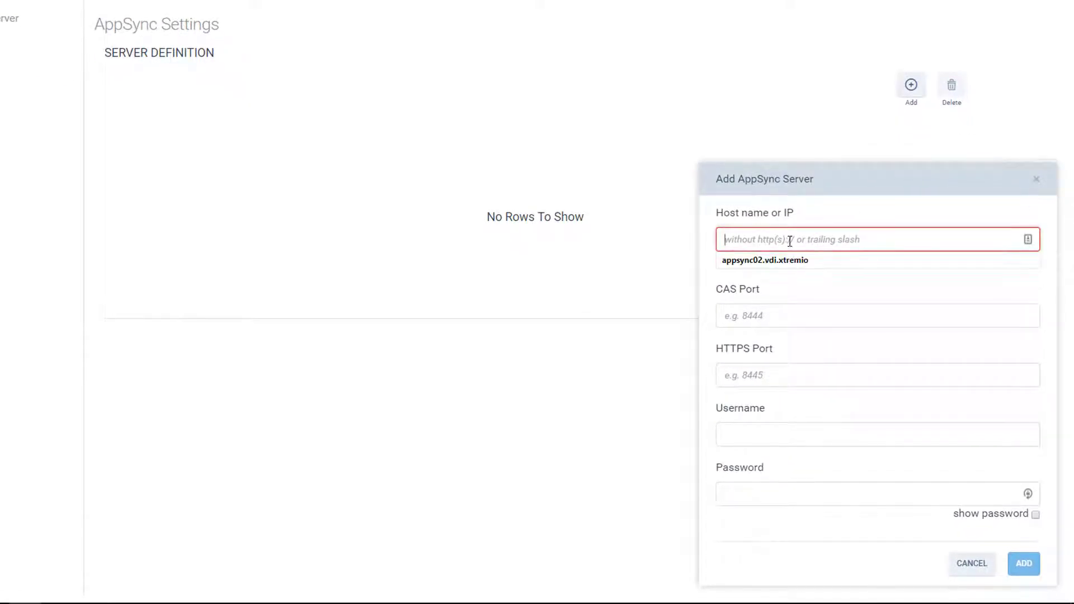
{"action": "left_click", "coordinate": [768, 265]}
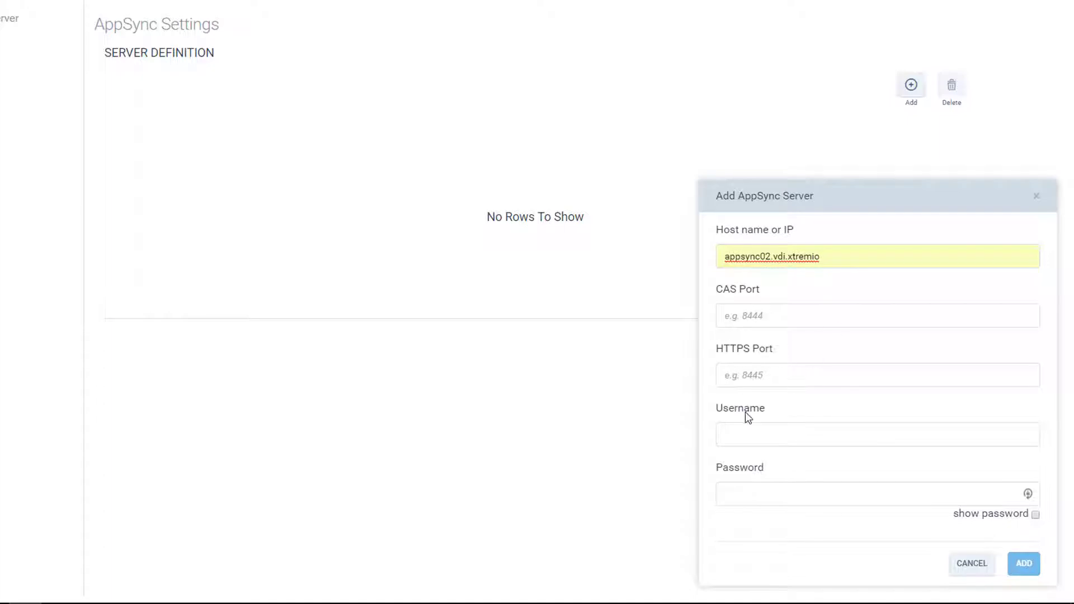
{"action": "left_click", "coordinate": [742, 437]}
{"action": "type", "text": "xms_appsync_user"}
{"action": "key", "text": "Tab"}
{"action": "type", "text": "***********"}
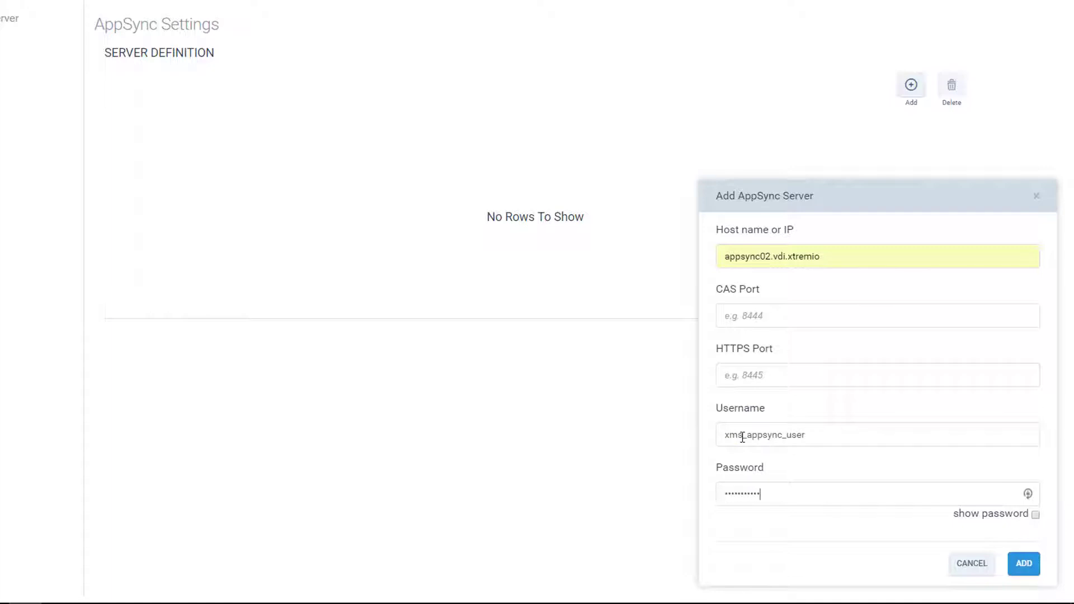
{"action": "left_click", "coordinate": [1019, 563]}
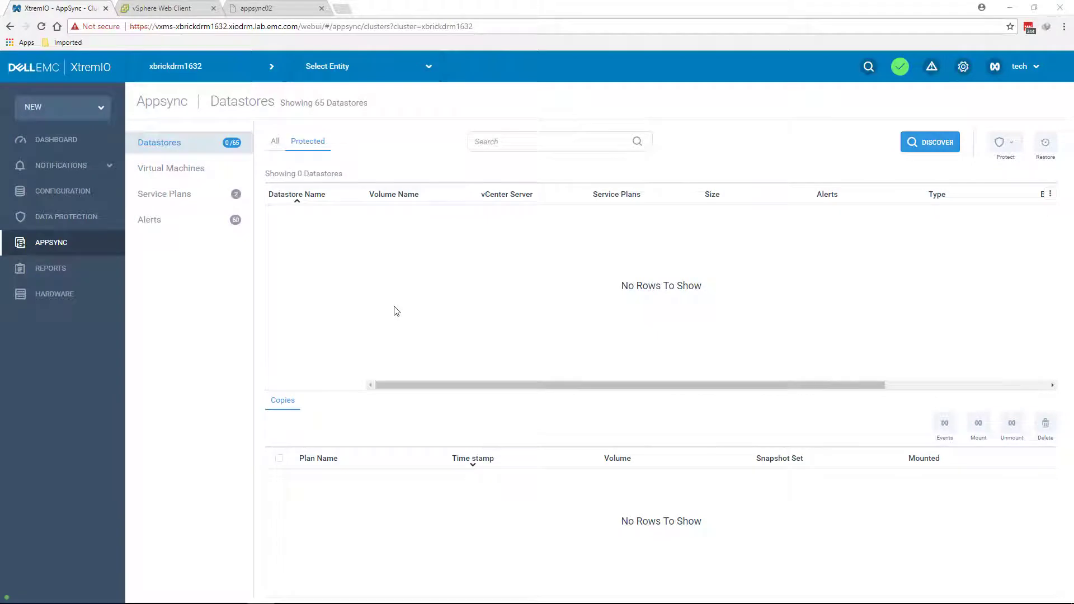
Step: Check the server definition and vCenters in the XMS AppSync settings, and return to the AppSync datastores view
{"action": "left_click", "coordinate": [962, 67]}
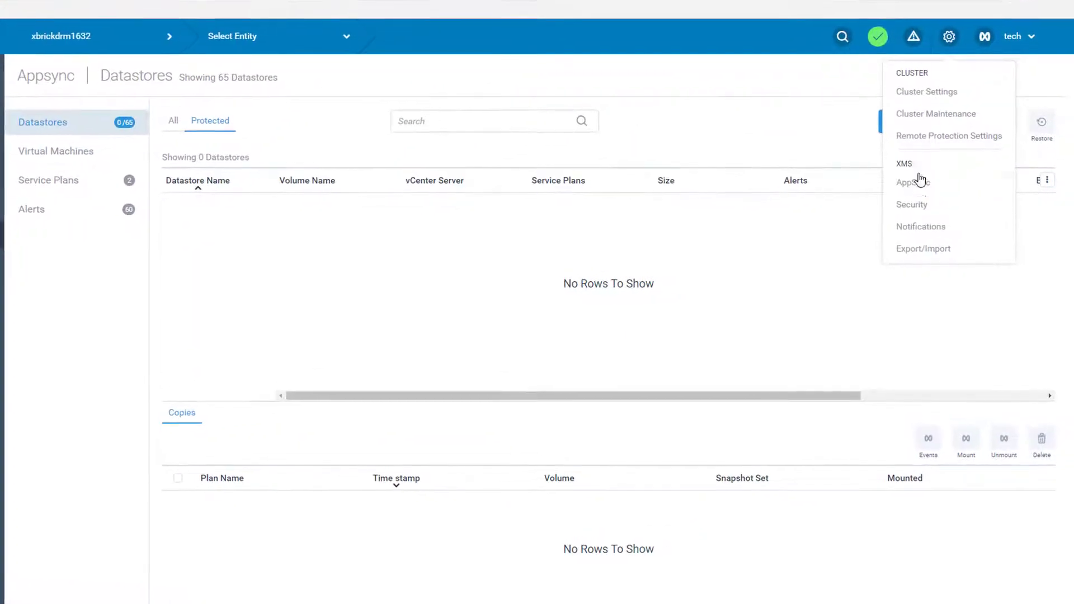
{"action": "left_click", "coordinate": [919, 180]}
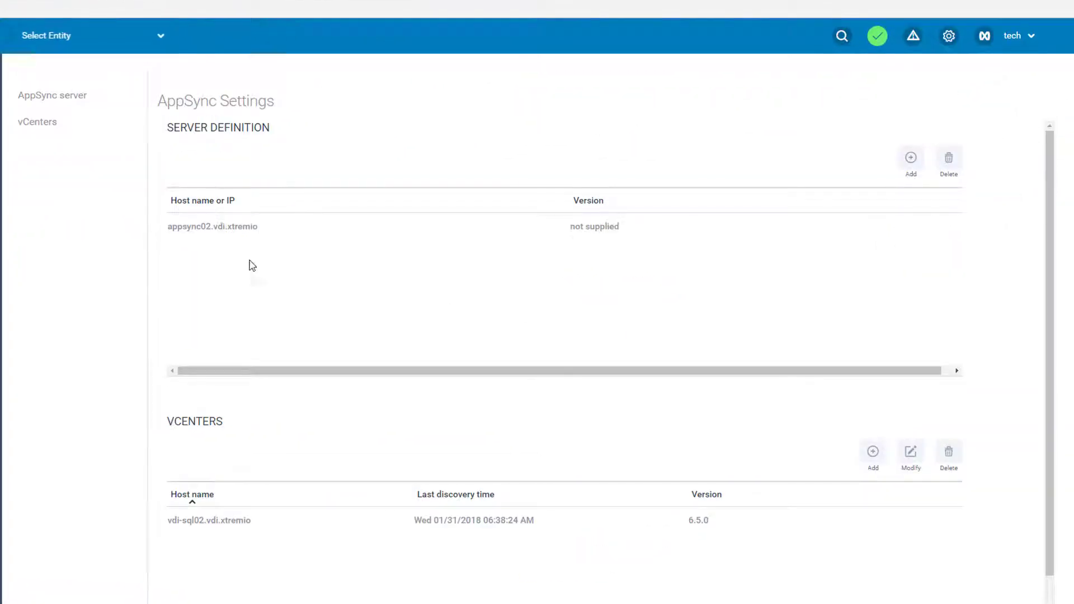
{"action": "left_click", "coordinate": [249, 224]}
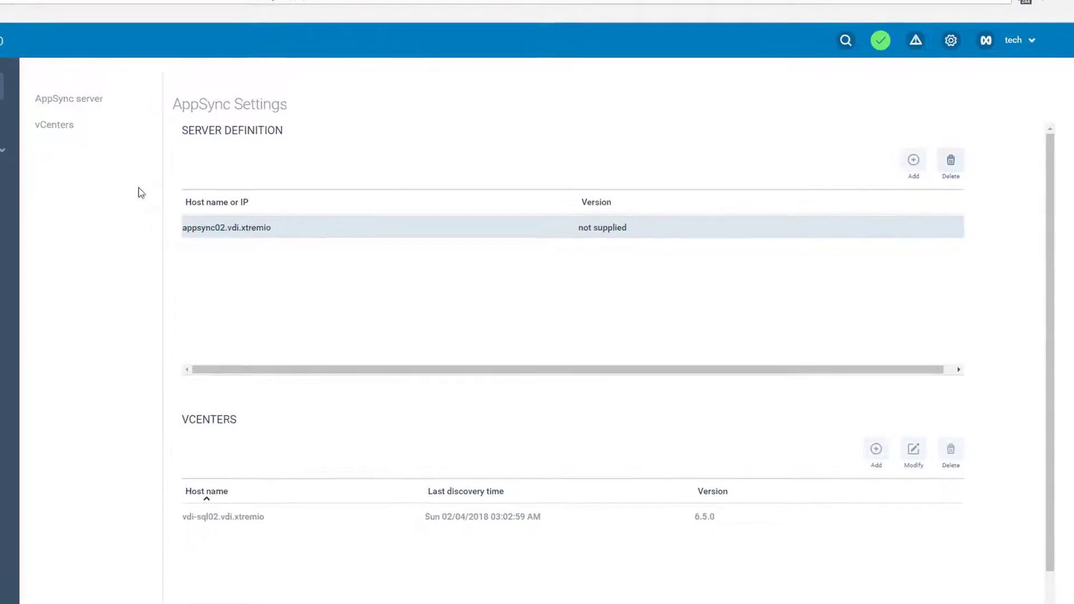
{"action": "left_click", "coordinate": [76, 221]}
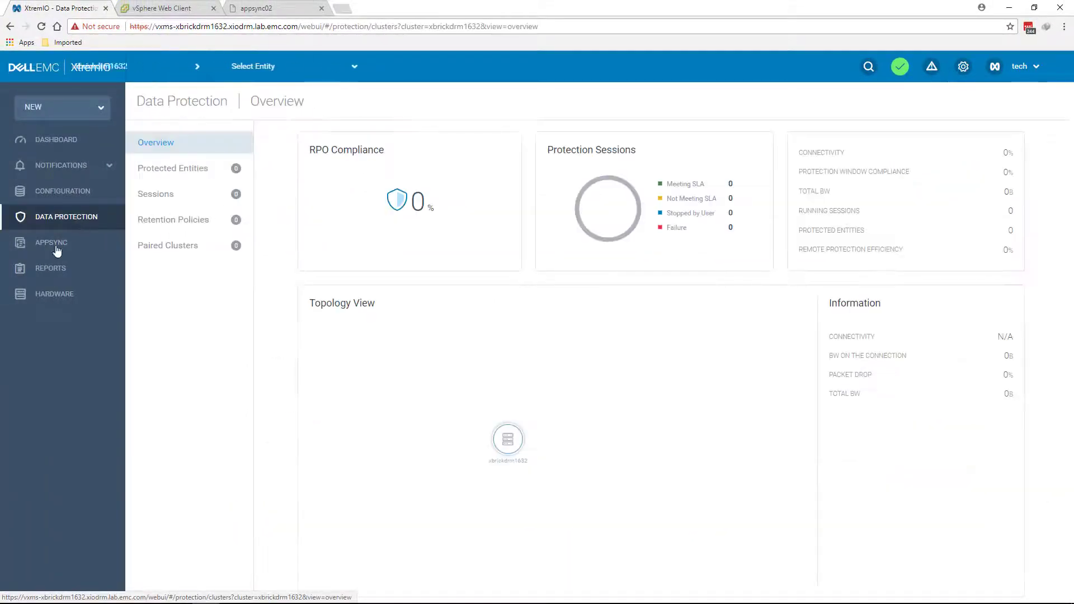
{"action": "left_click", "coordinate": [57, 247]}
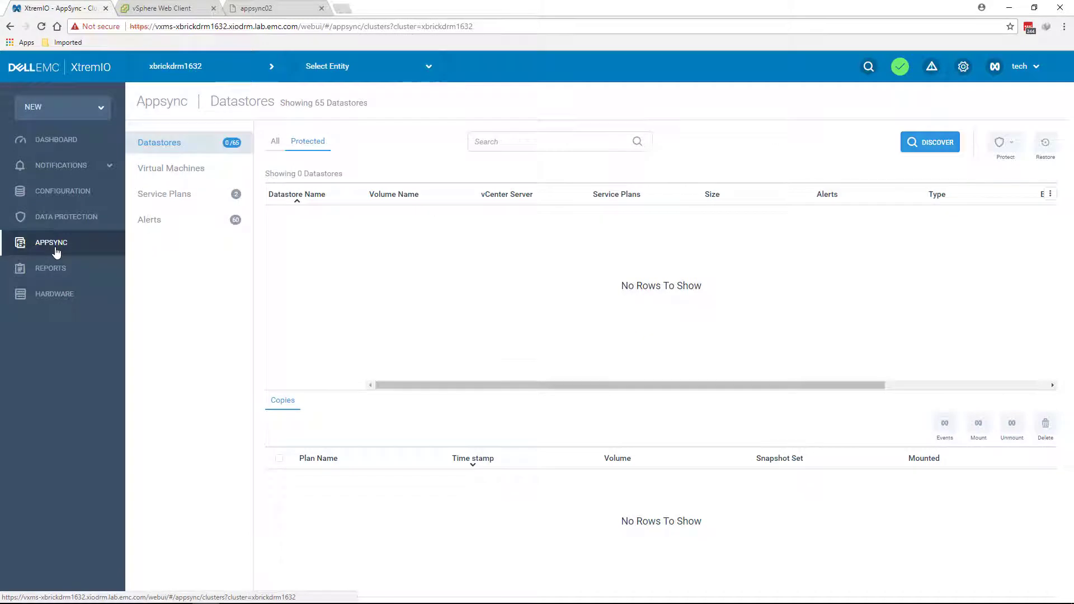
Step: Switch to the appsync02 console and review the startup, application discovery and application mapping phases of the VMware service plan local-XtremIO-snapshots
{"action": "left_click", "coordinate": [256, 8]}
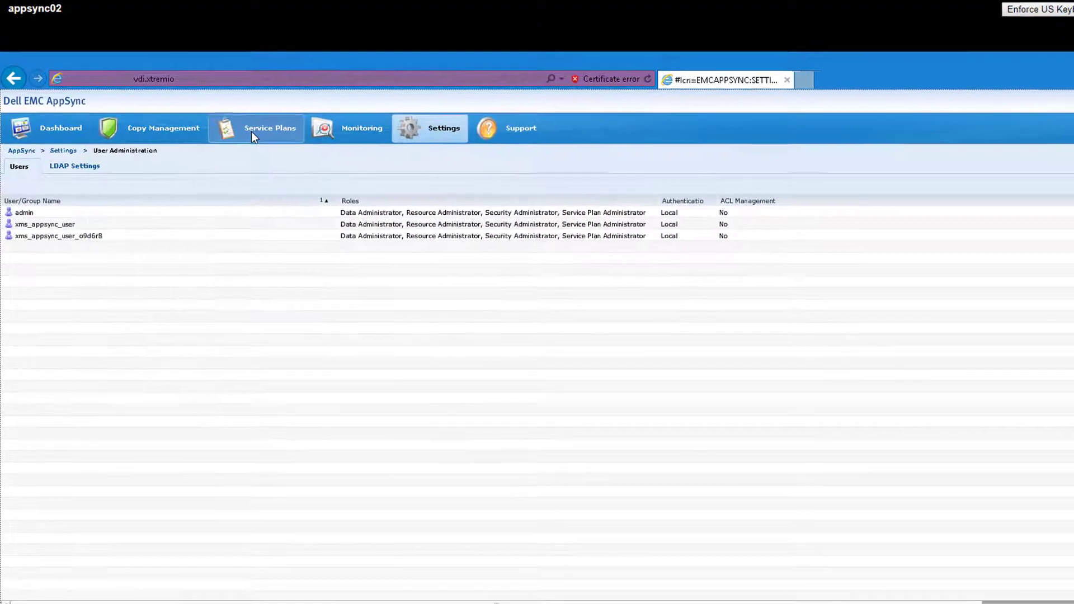
{"action": "left_click", "coordinate": [251, 133]}
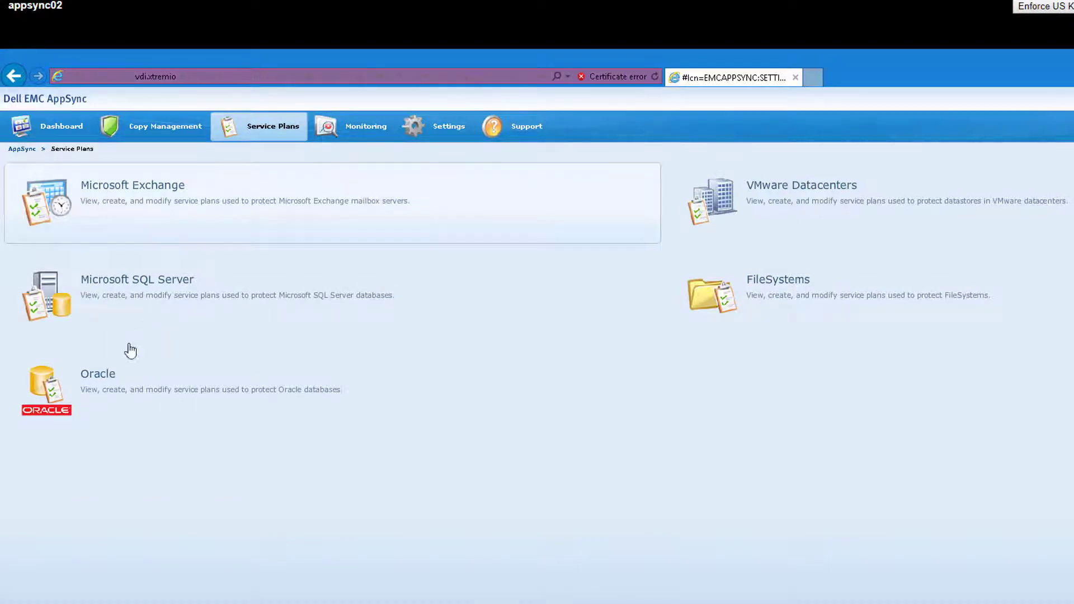
{"action": "left_click", "coordinate": [704, 224]}
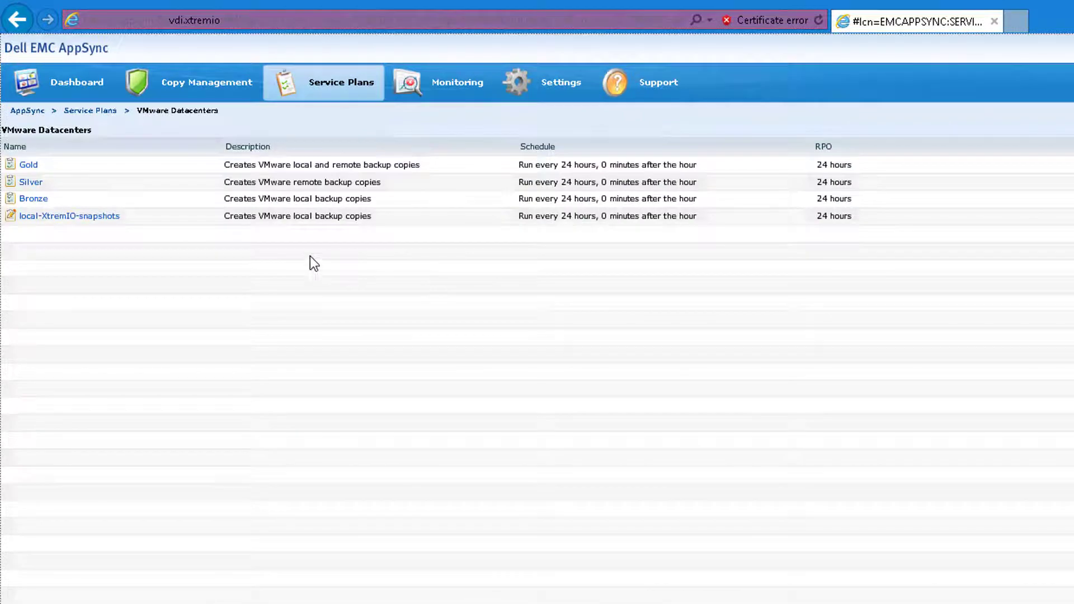
{"action": "left_click", "coordinate": [184, 219]}
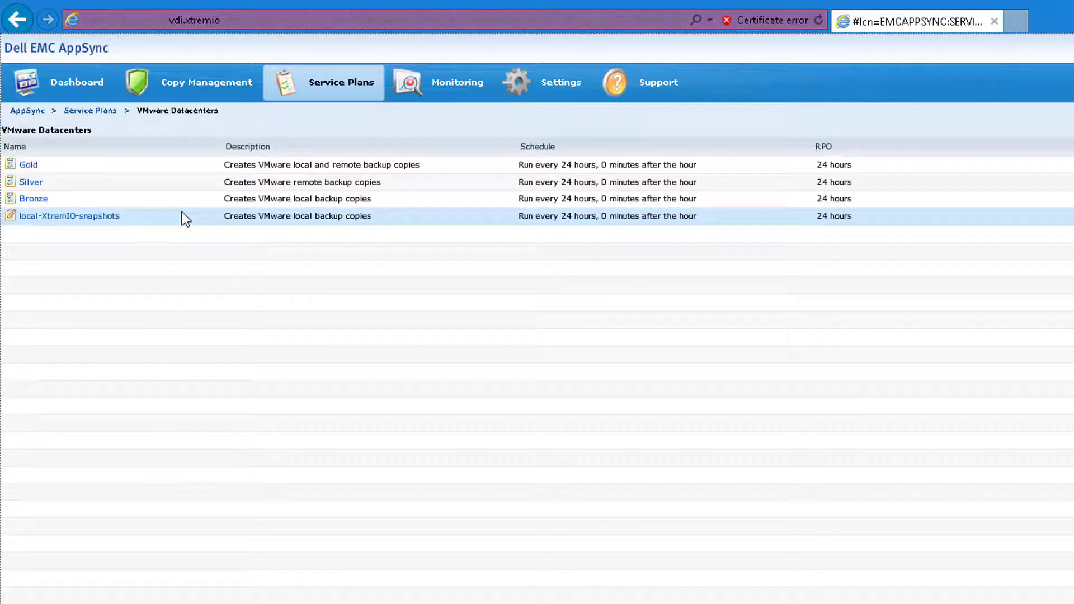
{"action": "left_click", "coordinate": [77, 219]}
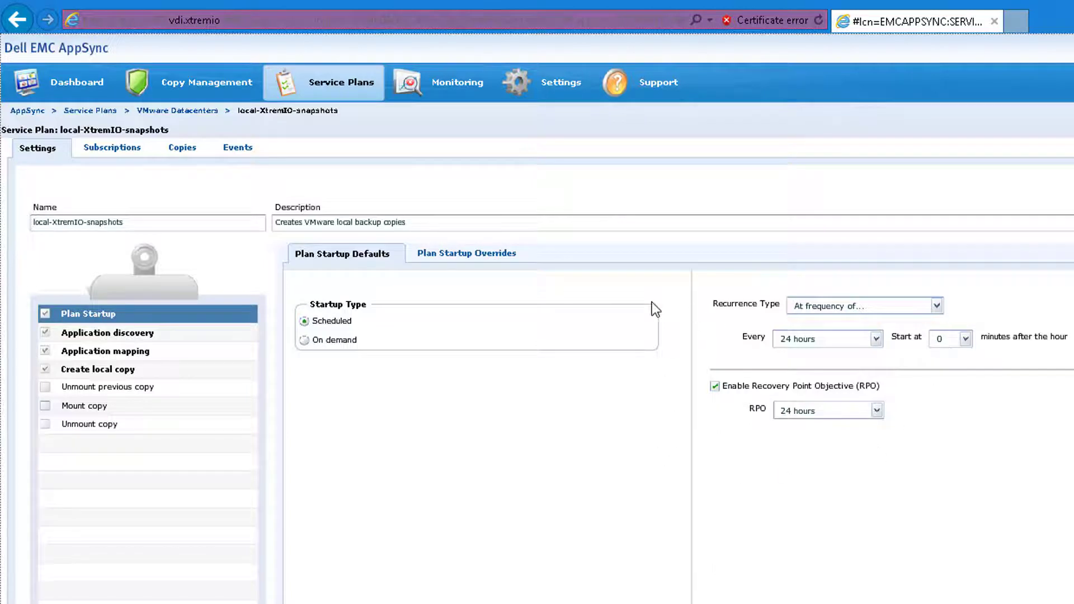
{"action": "left_click", "coordinate": [141, 335]}
{"action": "left_click", "coordinate": [132, 350]}
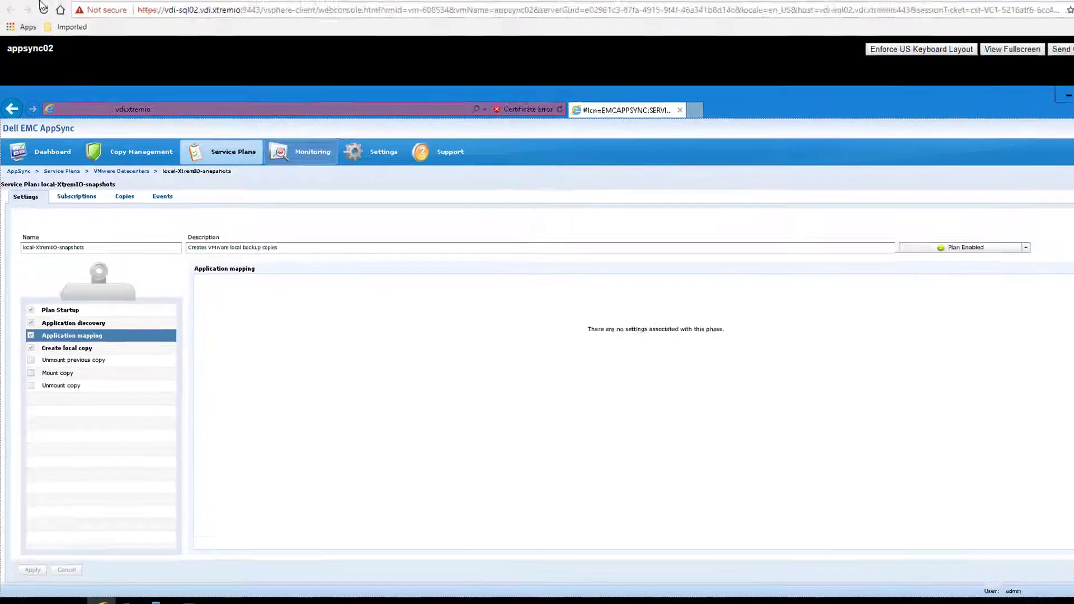
Step: Switch back to XtremIO, run datastore discovery, and select appsync-ds-1 from the list of all datastores
{"action": "left_click", "coordinate": [47, 10]}
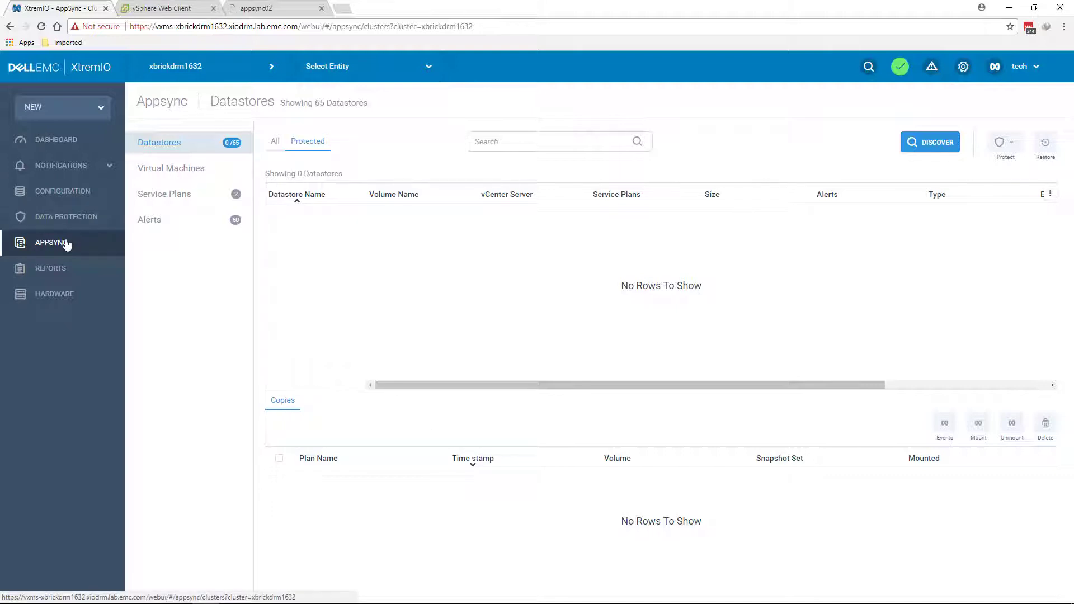
{"action": "left_click", "coordinate": [915, 147]}
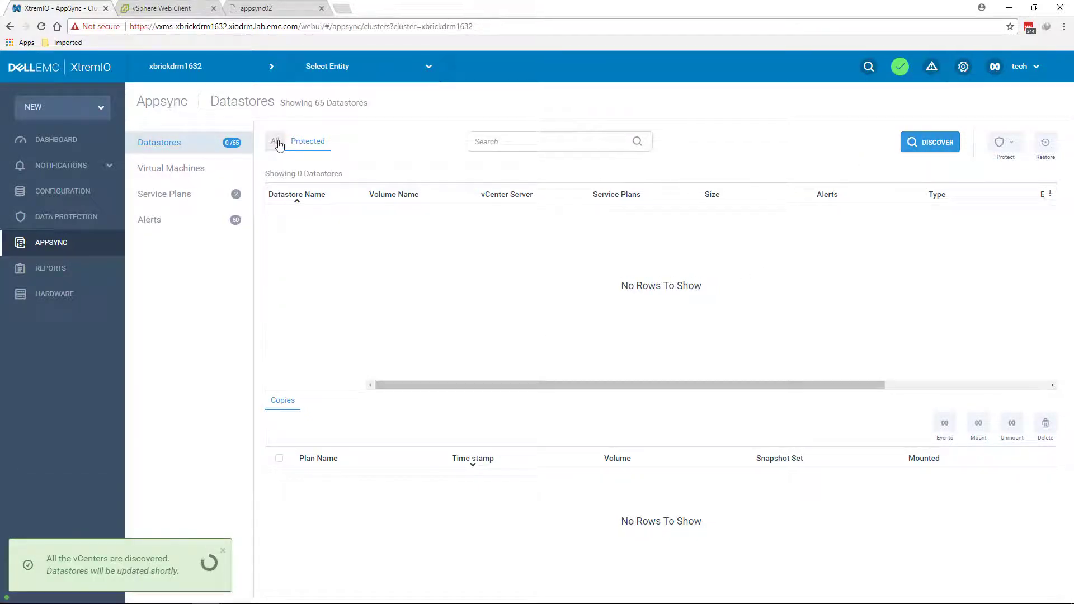
{"action": "left_click", "coordinate": [278, 144]}
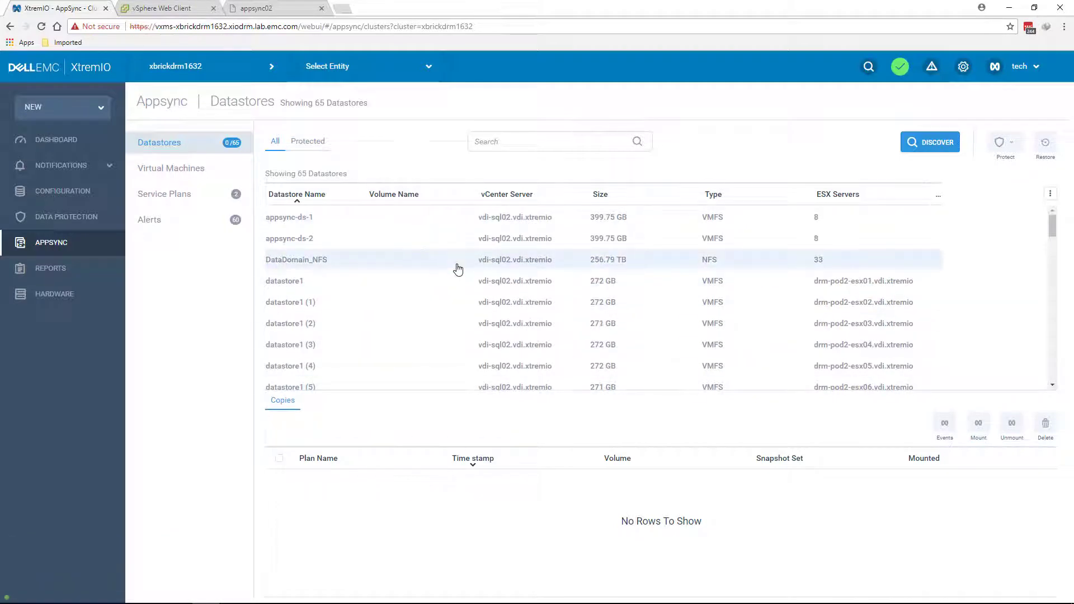
{"action": "left_click", "coordinate": [345, 225]}
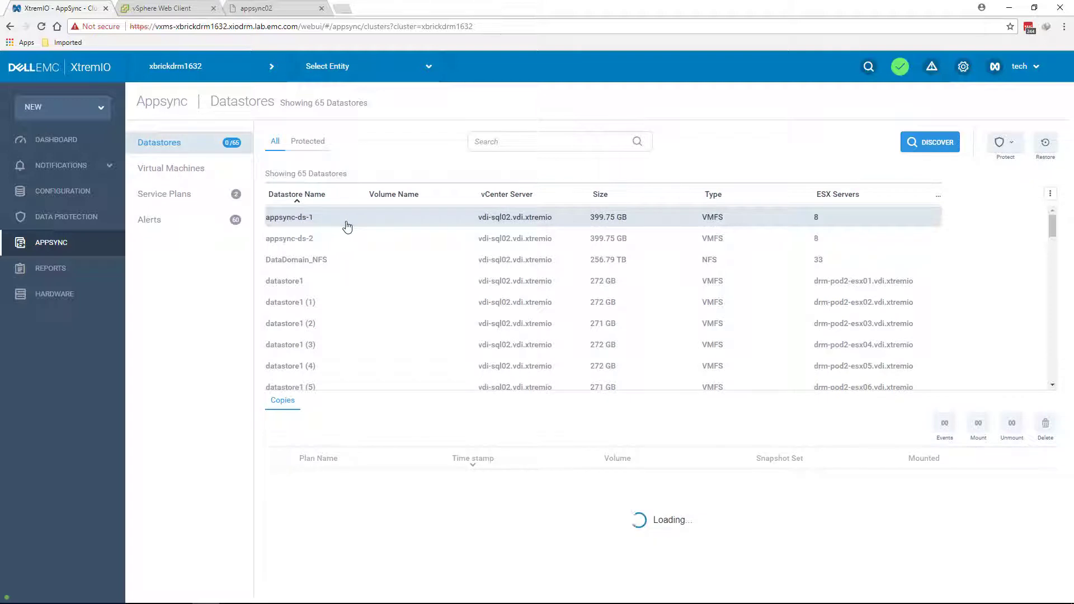
Step: Check the cluster's storage volumes in the configuration view, and return to AppSync to show its service plans
{"action": "left_click", "coordinate": [74, 196]}
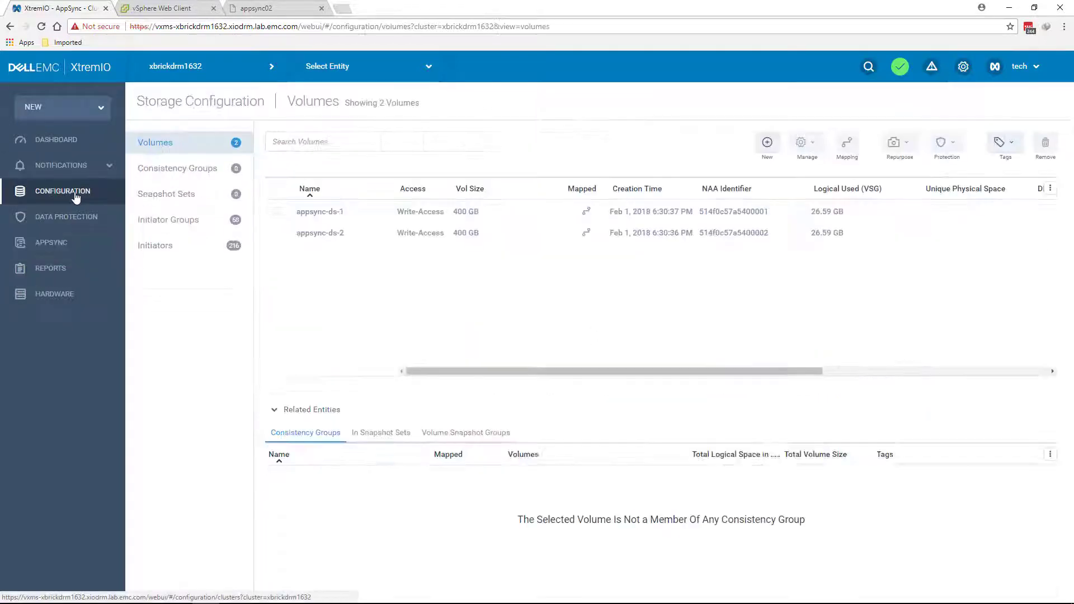
{"action": "left_click", "coordinate": [56, 241]}
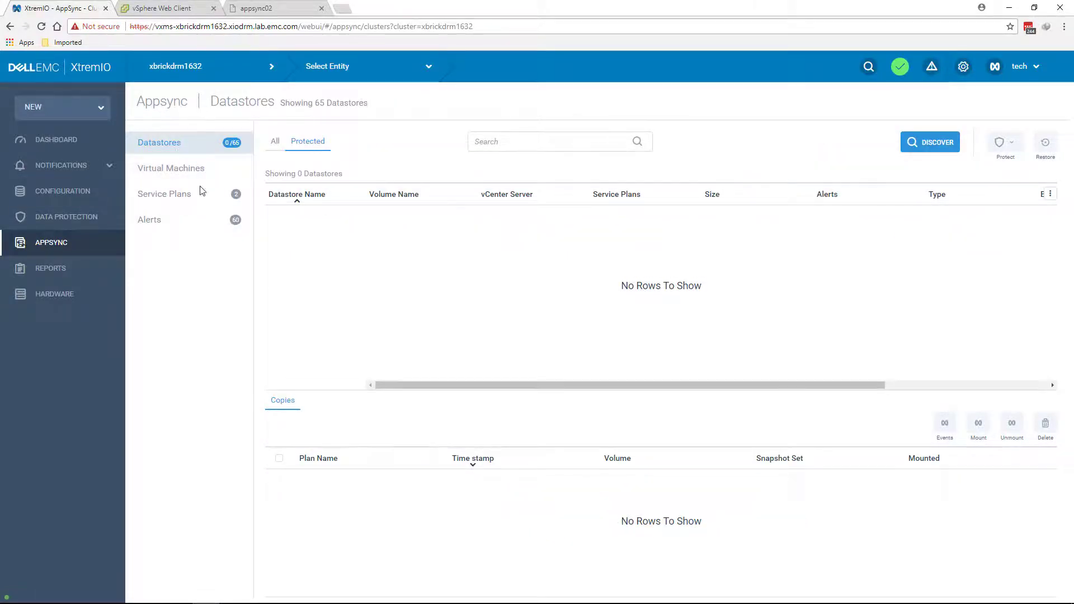
{"action": "left_click", "coordinate": [201, 193]}
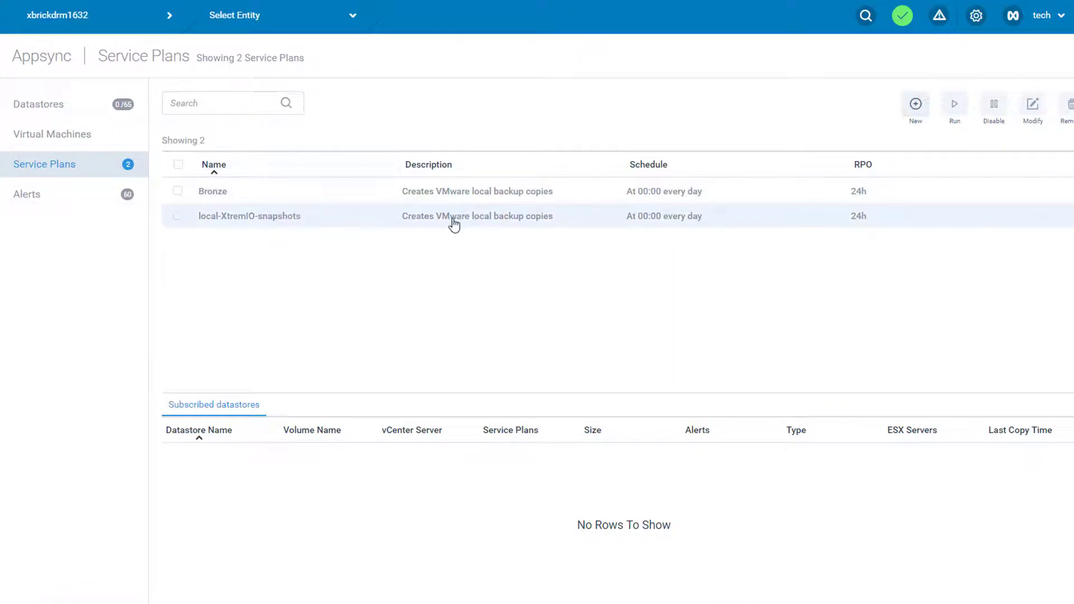
Step: Review the schedule, copy settings and mount options of the service plan local-XtremIO-snapshots, and leave without saving changes
{"action": "left_click", "coordinate": [453, 222]}
{"action": "left_click", "coordinate": [1032, 105]}
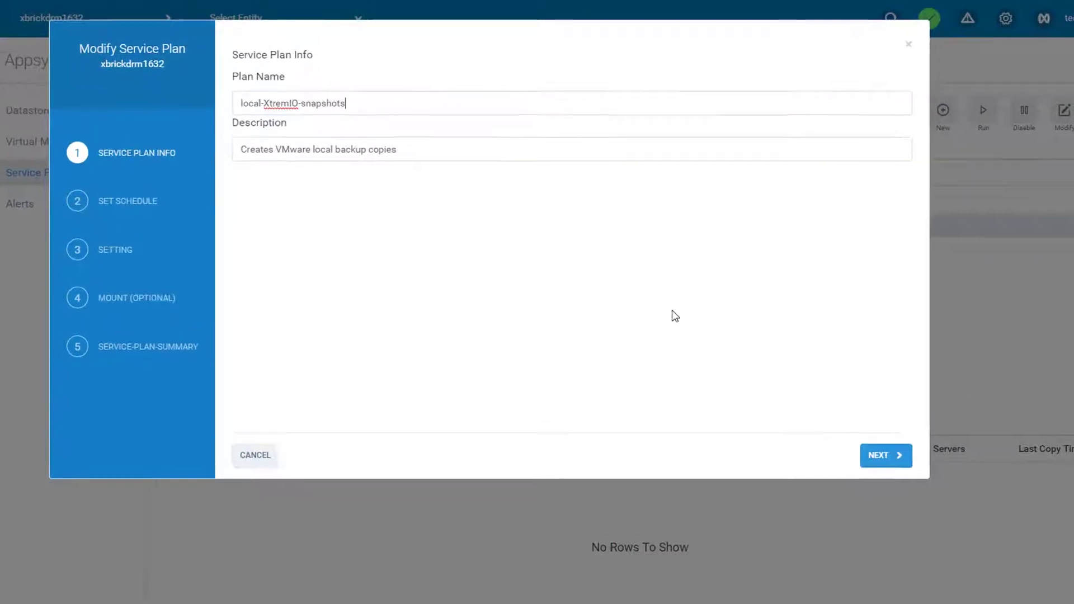
{"action": "left_click", "coordinate": [868, 455]}
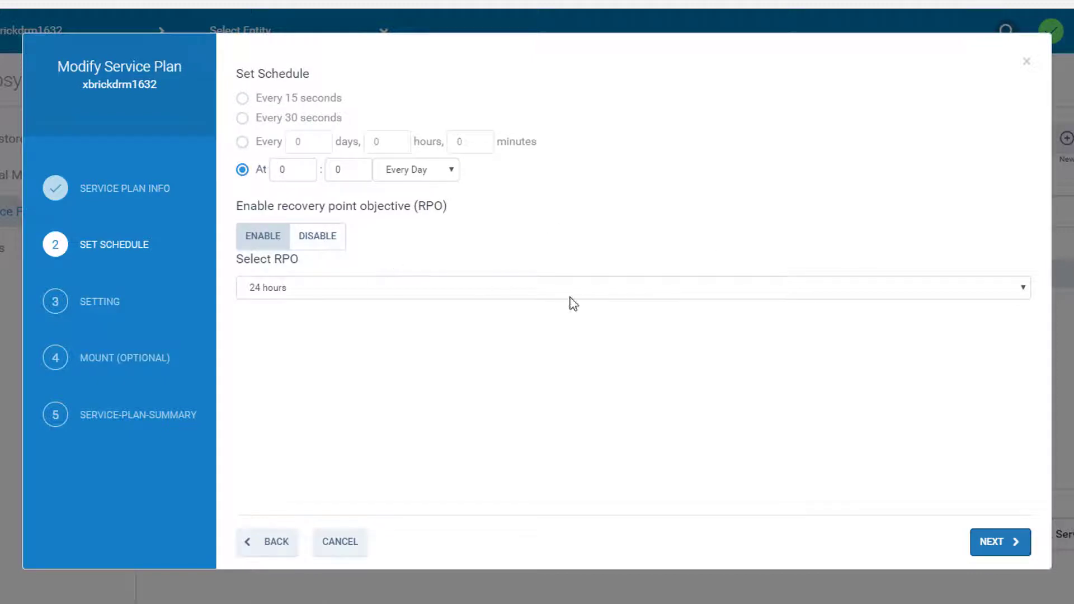
{"action": "left_click", "coordinate": [988, 540]}
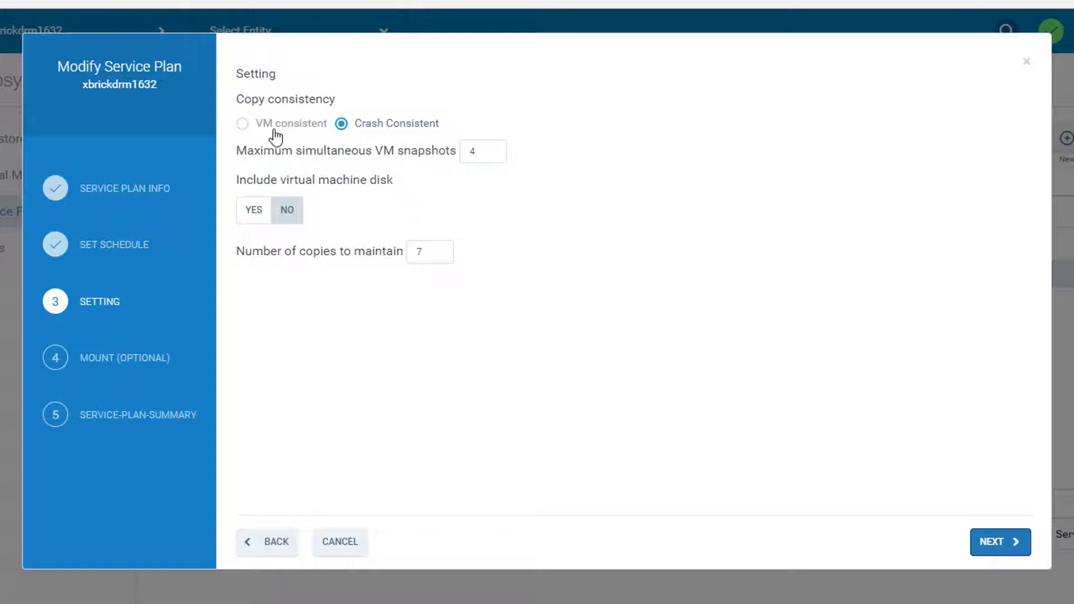
{"action": "left_click", "coordinate": [986, 542]}
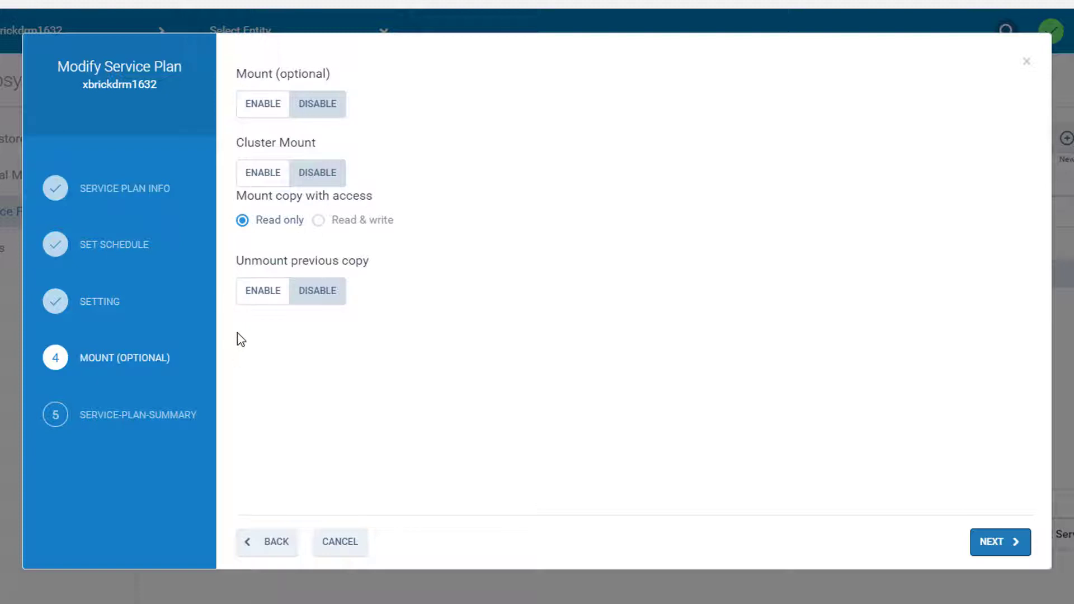
{"action": "left_click", "coordinate": [278, 547]}
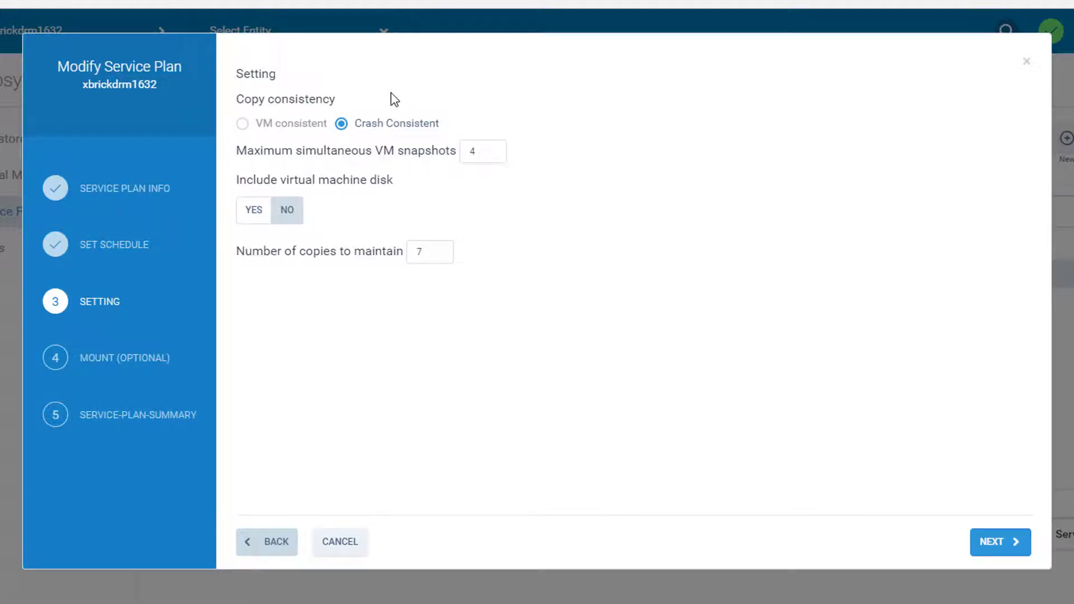
{"action": "left_click", "coordinate": [335, 545]}
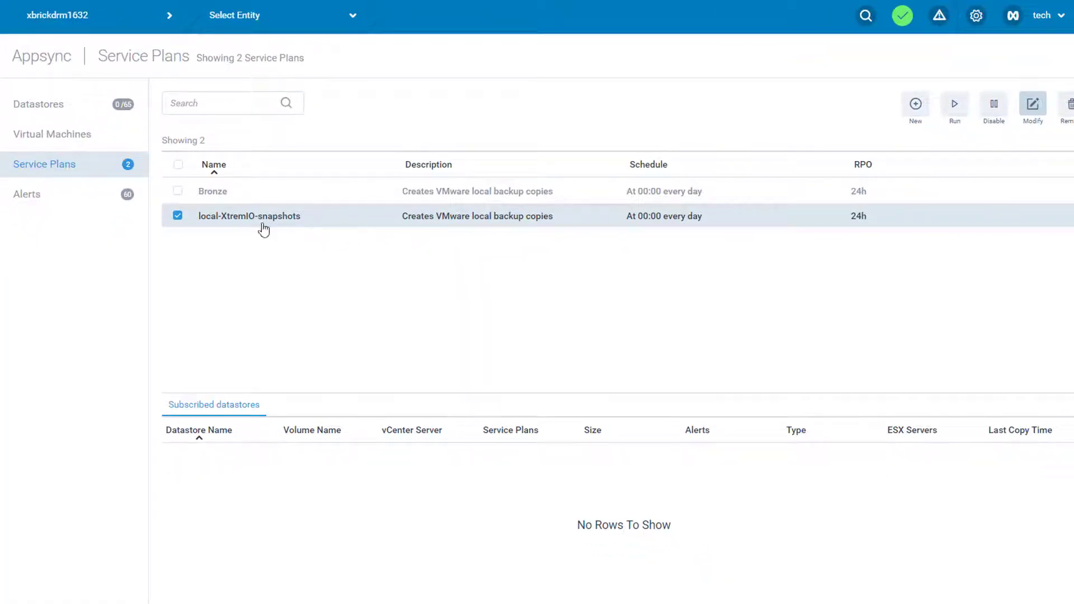
Step: Subscribe the datastore appsync-ds-1 to the service plan local-XtremIO-snapshots
{"action": "left_click", "coordinate": [68, 111]}
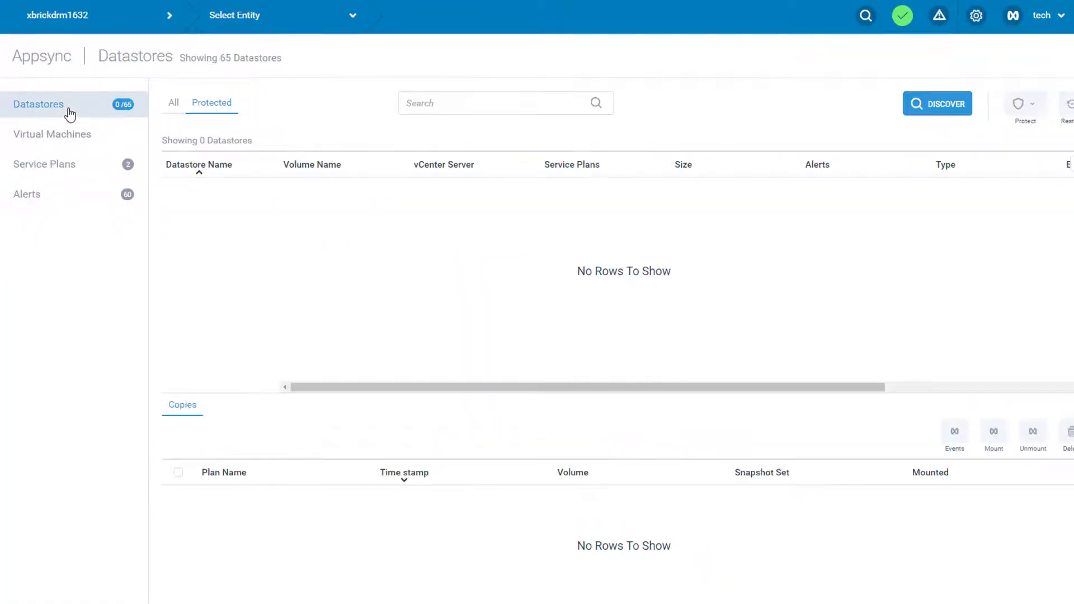
{"action": "left_click", "coordinate": [172, 103]}
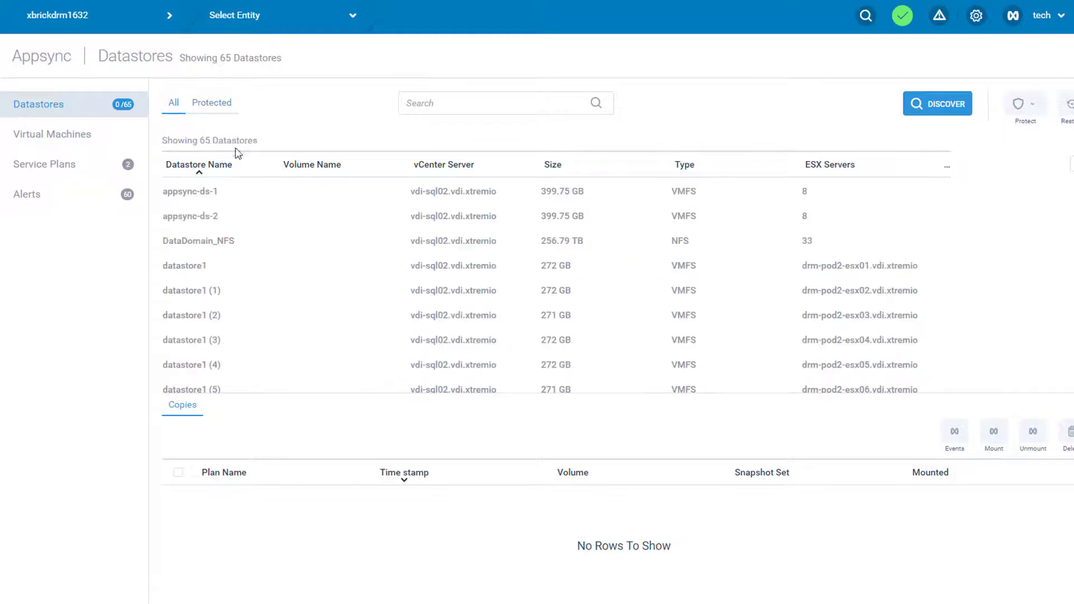
{"action": "left_click", "coordinate": [253, 193]}
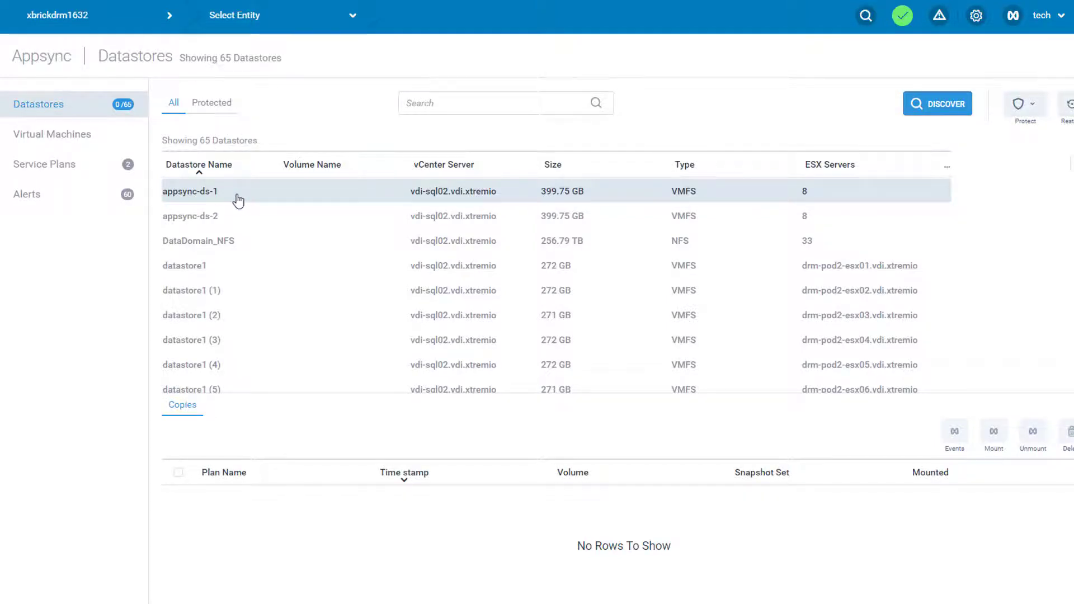
{"action": "left_click", "coordinate": [1031, 111]}
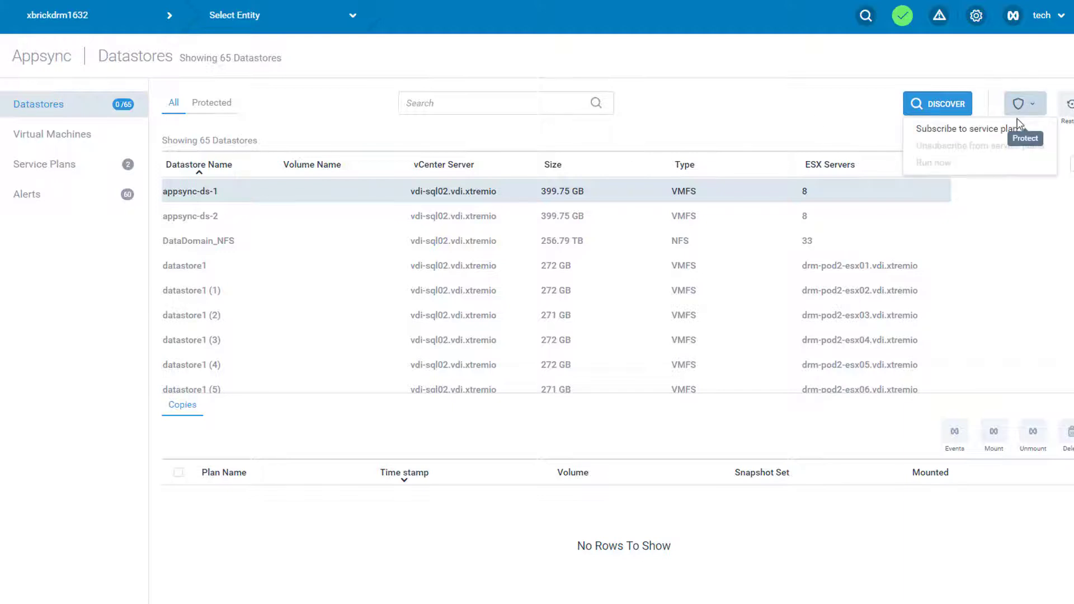
{"action": "left_click", "coordinate": [980, 132]}
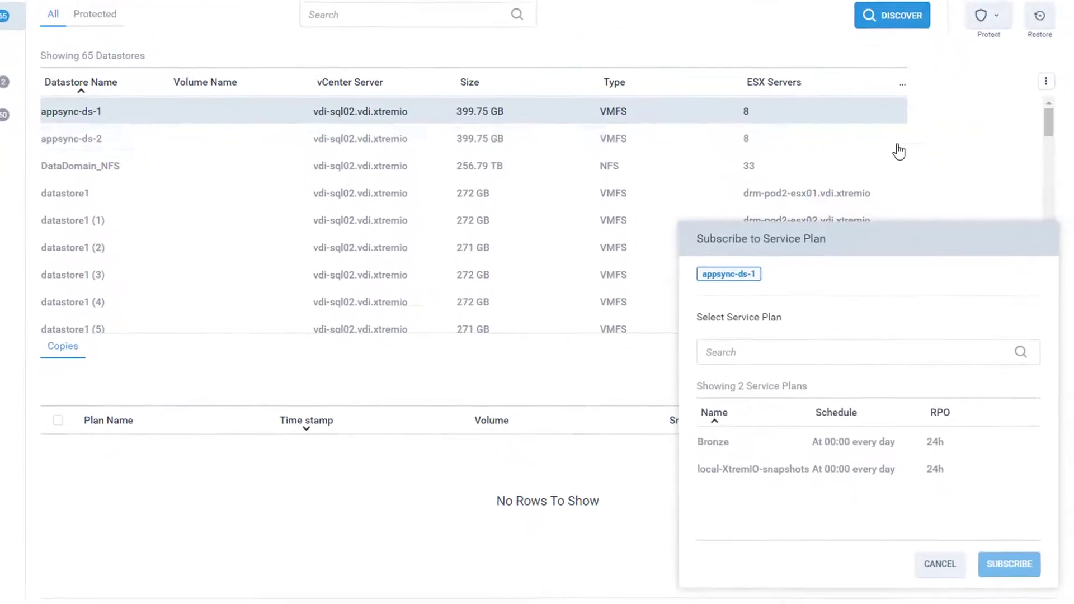
{"action": "left_click", "coordinate": [763, 466]}
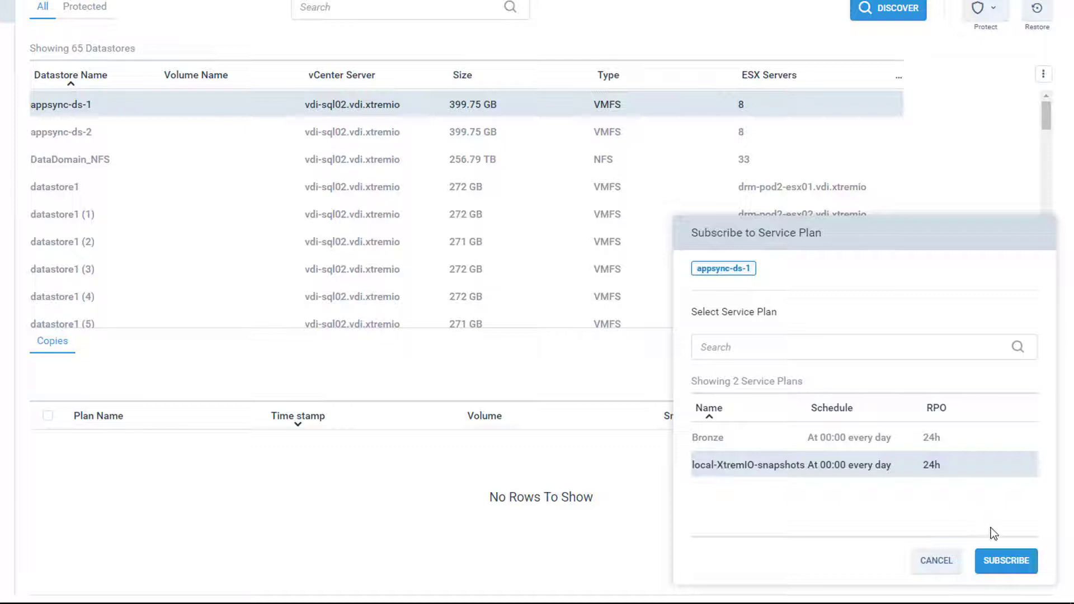
{"action": "left_click", "coordinate": [999, 562]}
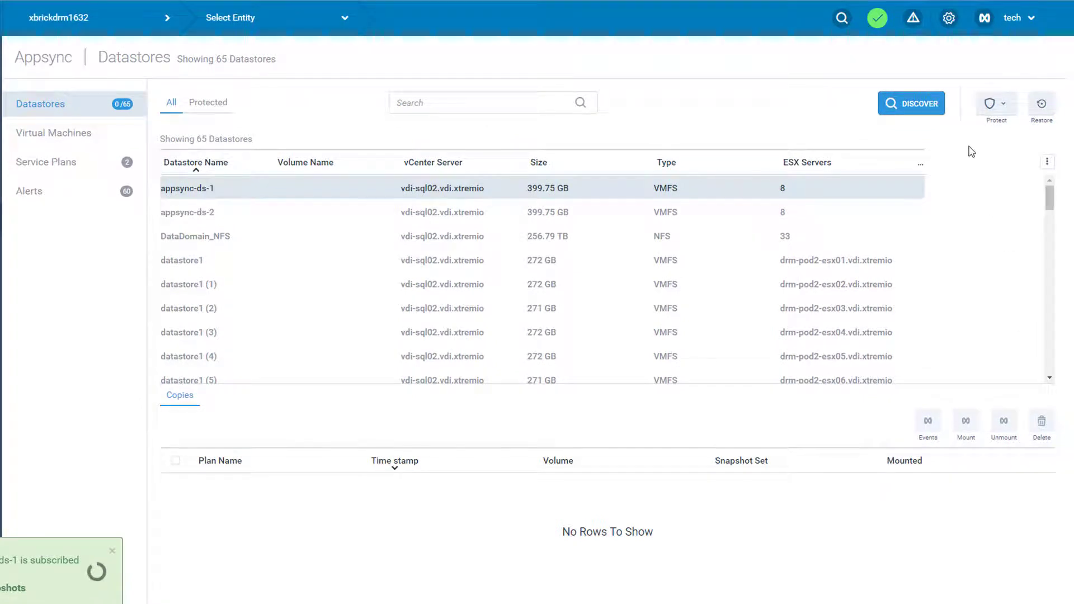
Step: Run the service plan local-XtremIO-snapshots on appsync-ds-1 immediately, and select the resulting copy
{"action": "left_click", "coordinate": [1001, 115]}
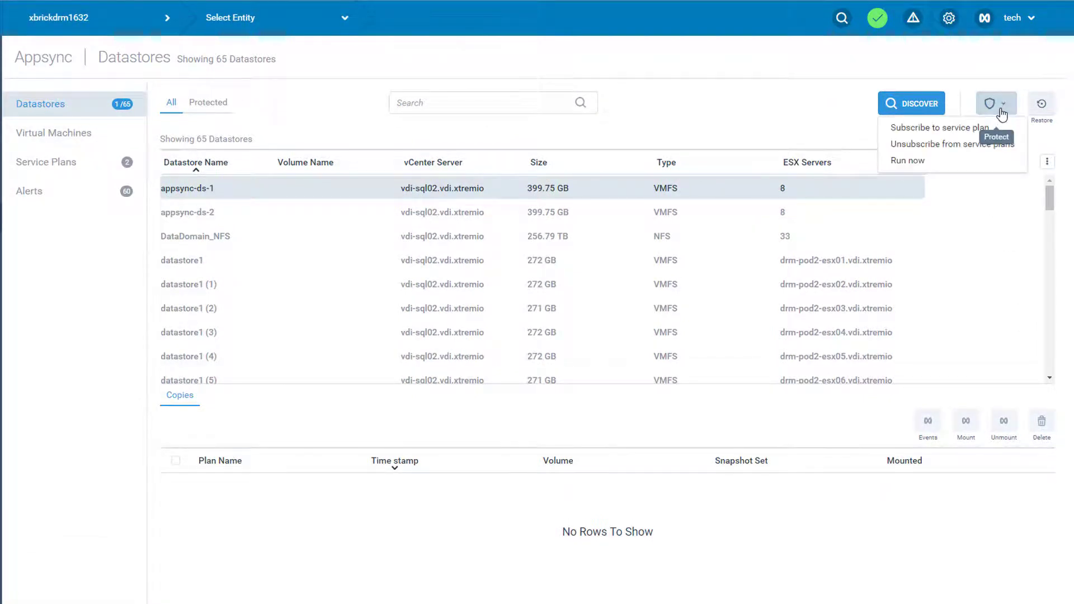
{"action": "left_click", "coordinate": [911, 162]}
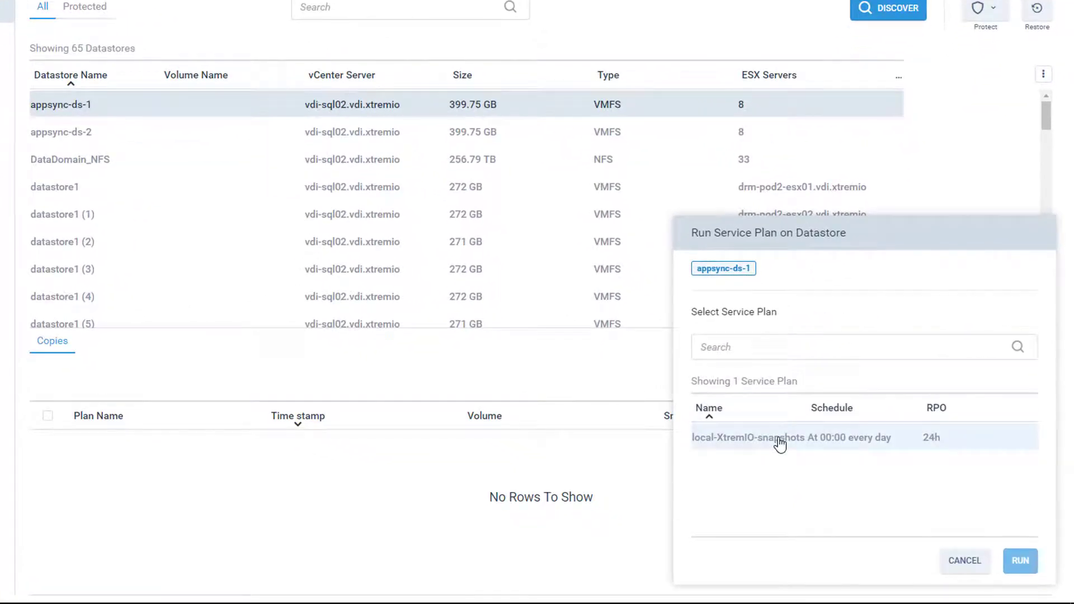
{"action": "left_click", "coordinate": [780, 442]}
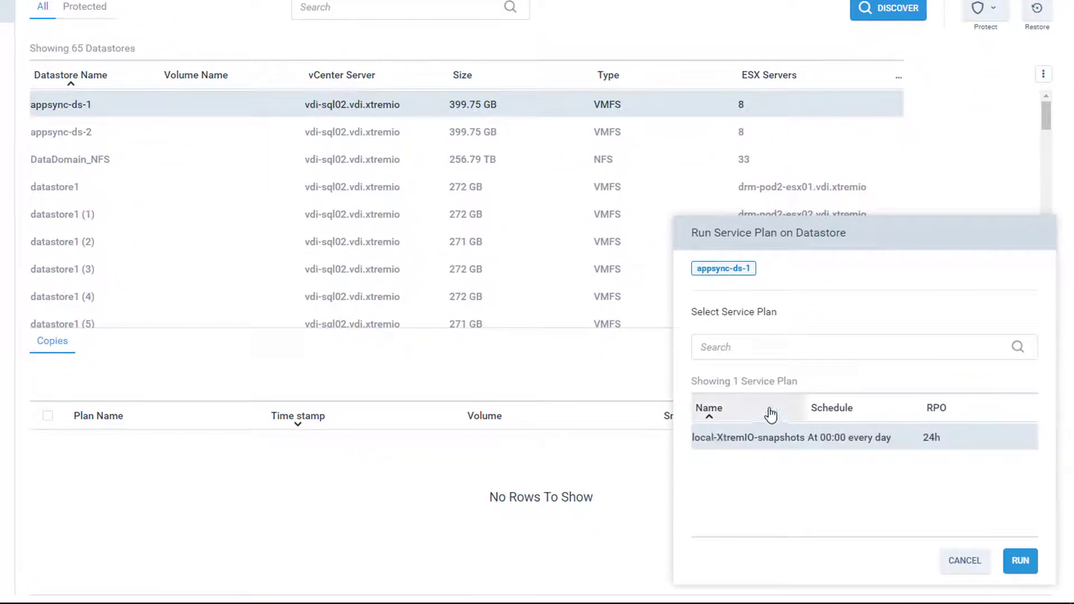
{"action": "left_click", "coordinate": [1013, 564]}
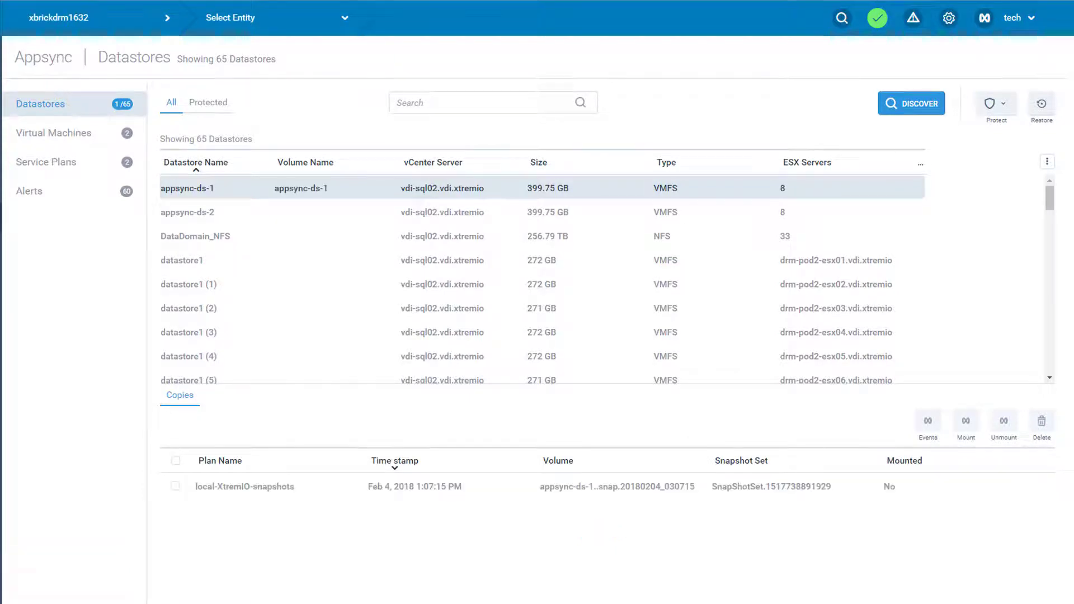
{"action": "left_click", "coordinate": [847, 496]}
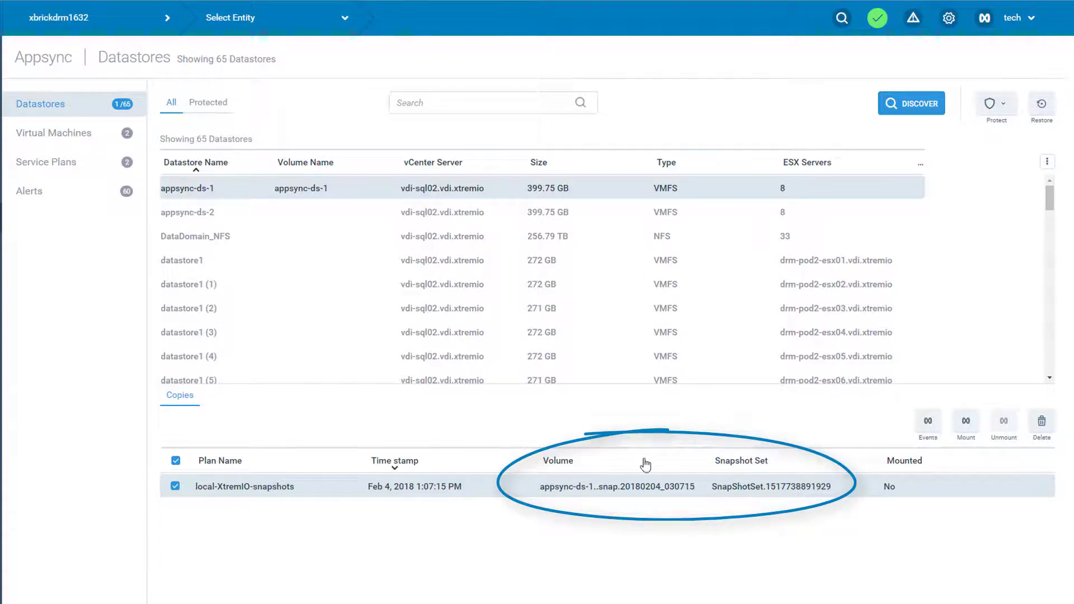
Step: Review the protected virtual machines and the list of AppSync alerts
{"action": "left_click", "coordinate": [76, 142]}
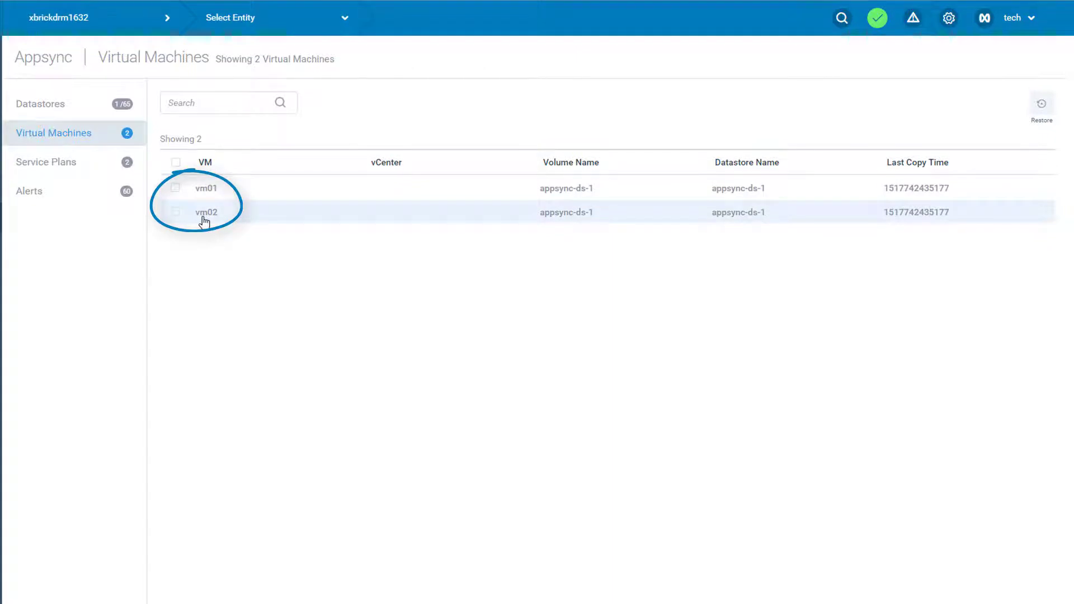
{"action": "left_click", "coordinate": [89, 201]}
{"action": "scroll", "coordinate": [647, 255], "scroll_direction": "down", "scroll_amount": 12}
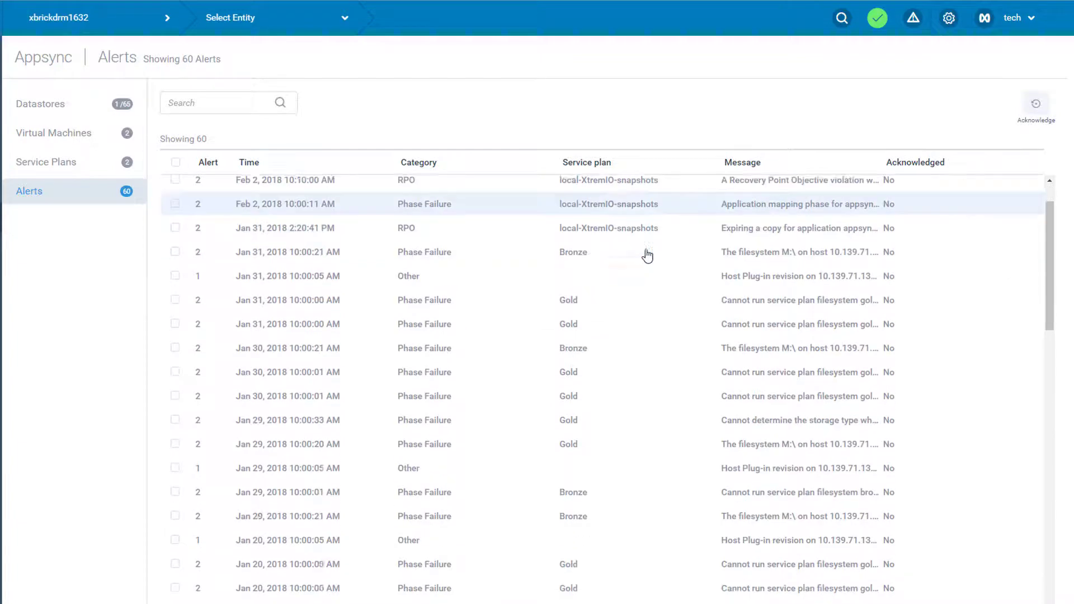
{"action": "scroll", "coordinate": [676, 403], "scroll_direction": "up", "scroll_amount": 12}
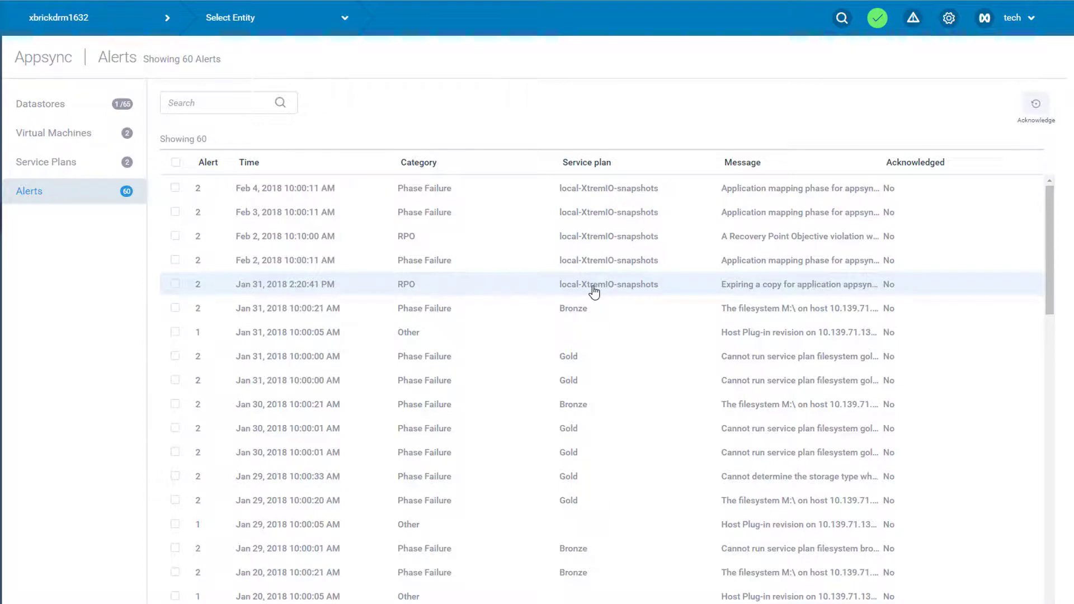
Step: Check the service plans and the copies of the protected datastore appsync-ds-1, and return to the virtual machines list
{"action": "left_click", "coordinate": [73, 170]}
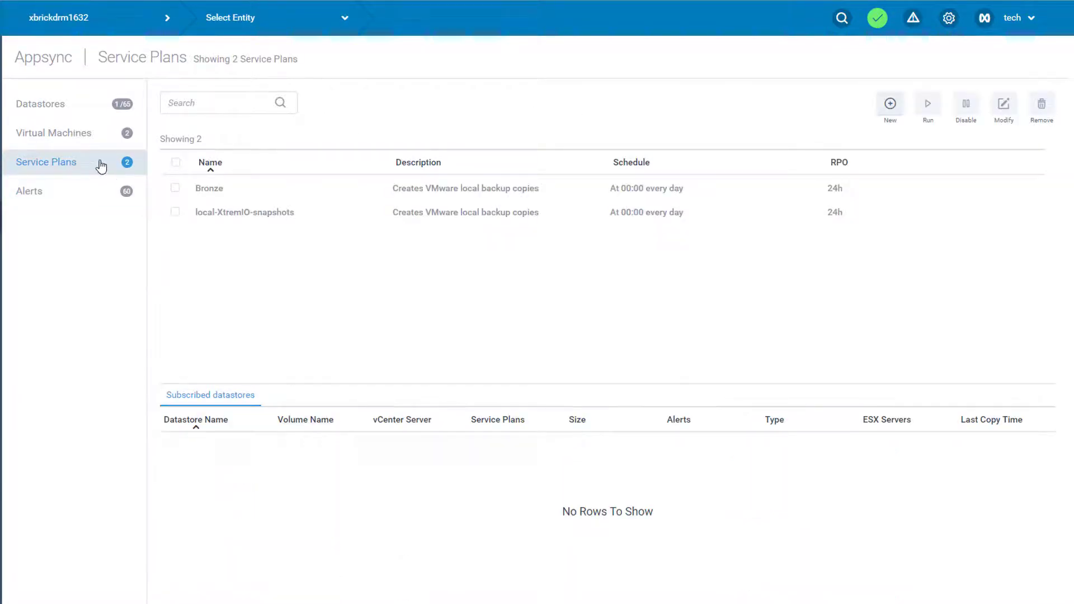
{"action": "left_click", "coordinate": [71, 139]}
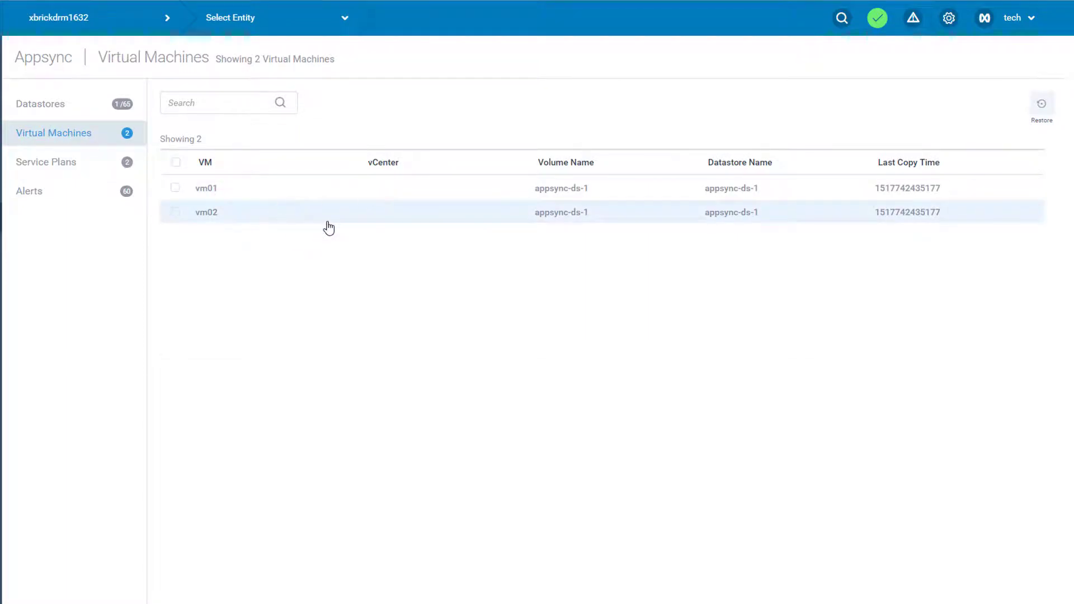
{"action": "left_click", "coordinate": [77, 112]}
{"action": "left_click", "coordinate": [224, 192]}
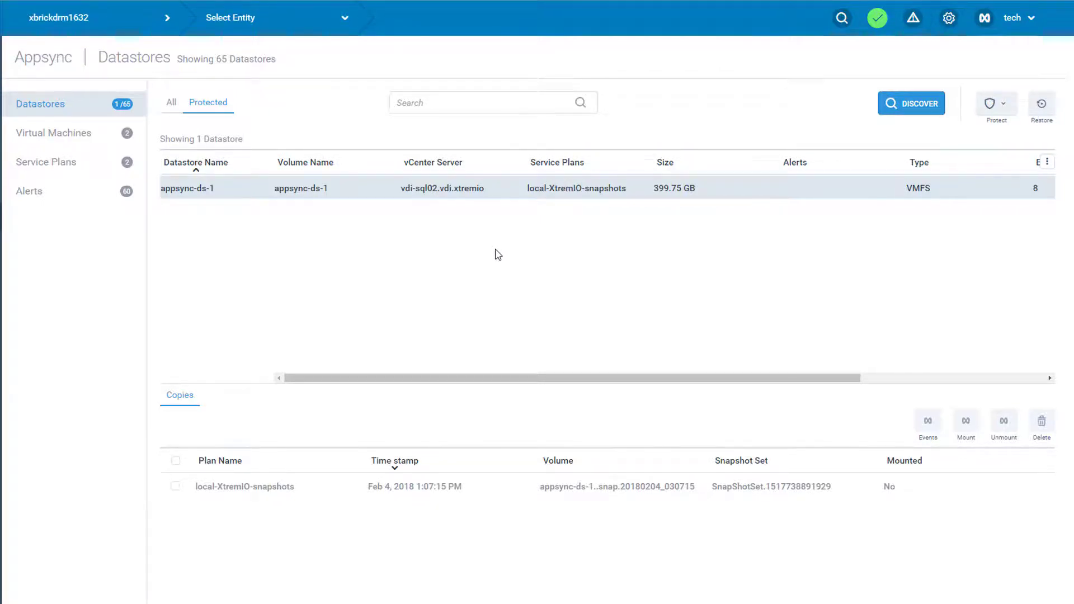
{"action": "left_click", "coordinate": [73, 136]}
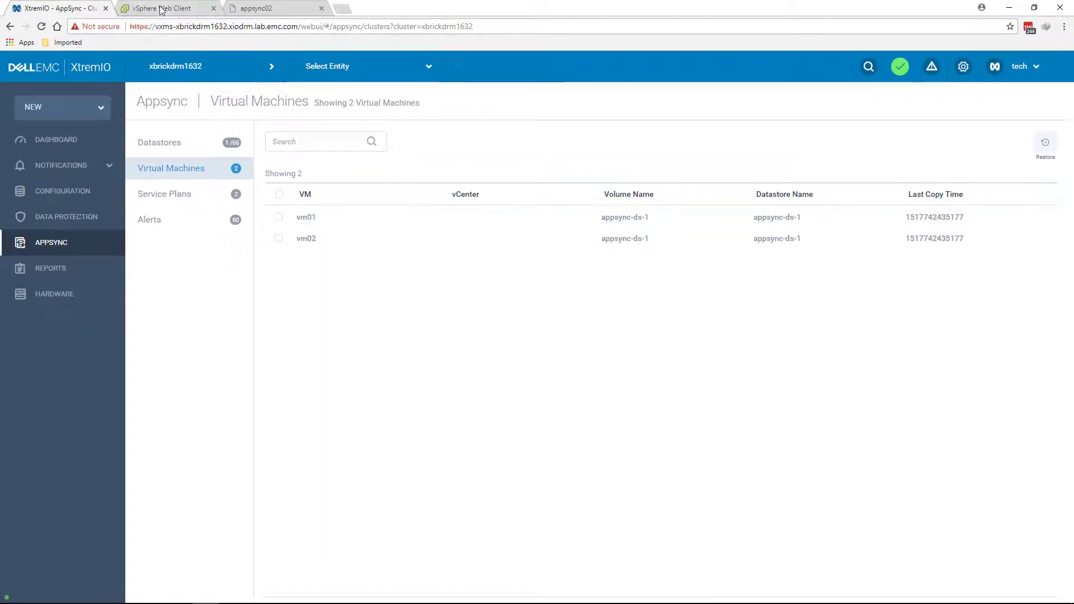
Step: Switch to the vSphere Web Client and delete the virtual machine vm01 in the Appsync cluster from disk
{"action": "left_click", "coordinate": [154, 7]}
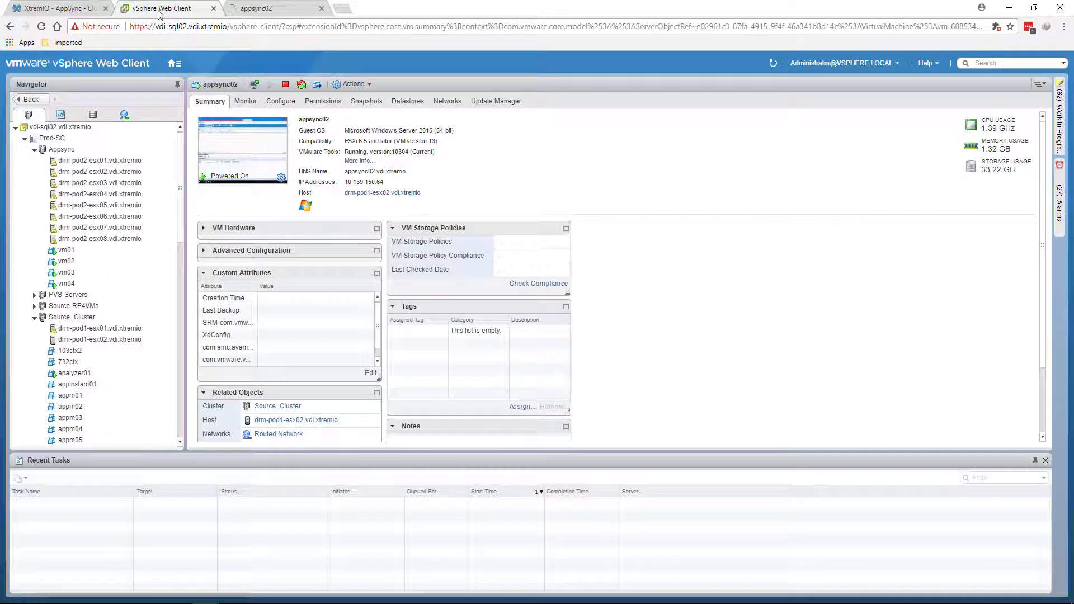
{"action": "left_click", "coordinate": [70, 152]}
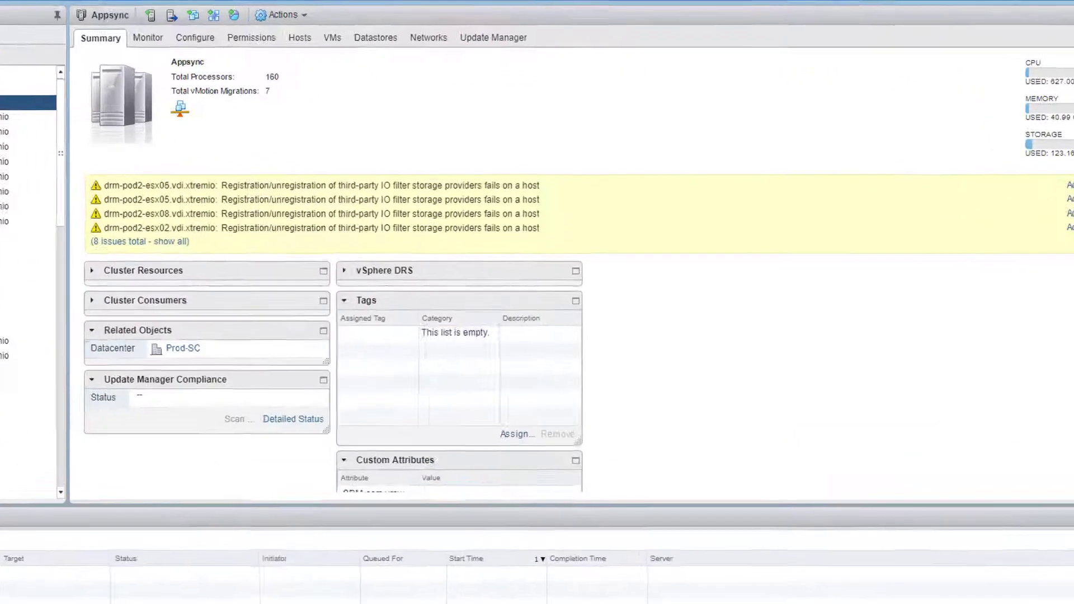
{"action": "left_click", "coordinate": [381, 98]}
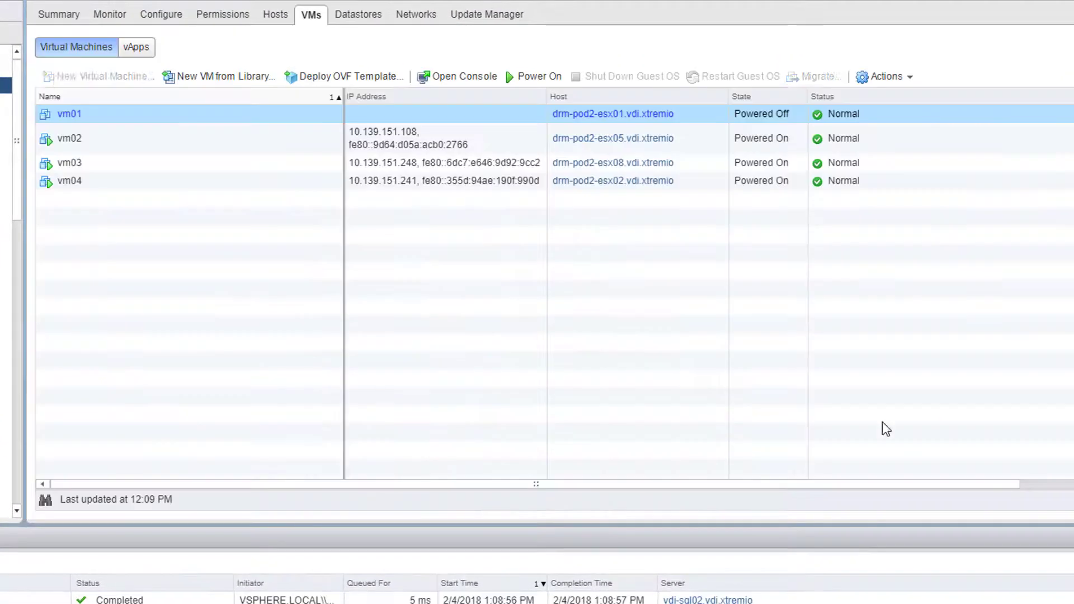
{"action": "right_click", "coordinate": [190, 119]}
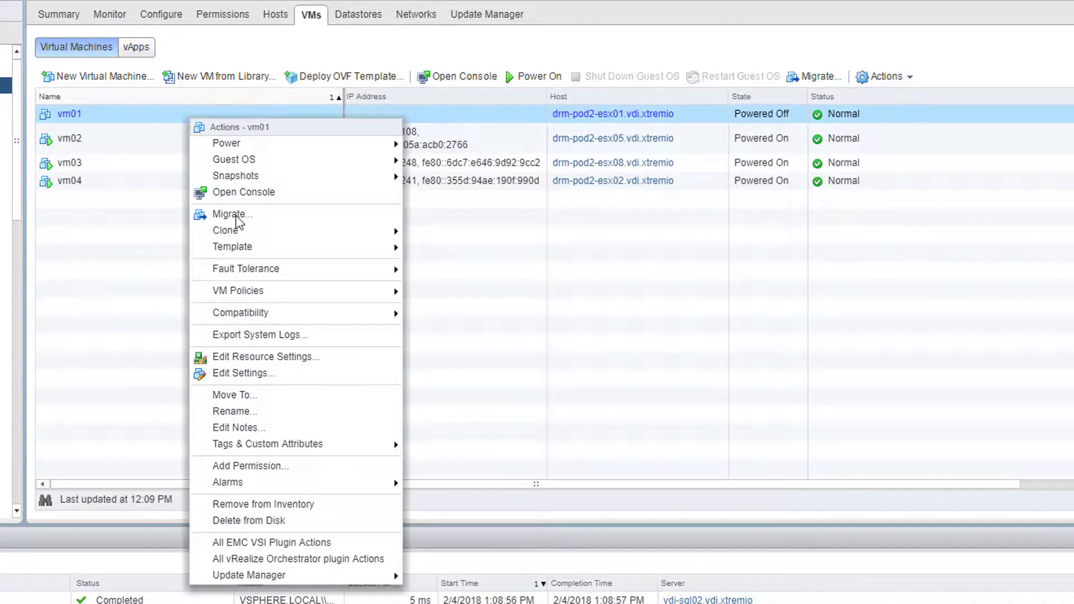
{"action": "left_click", "coordinate": [256, 522]}
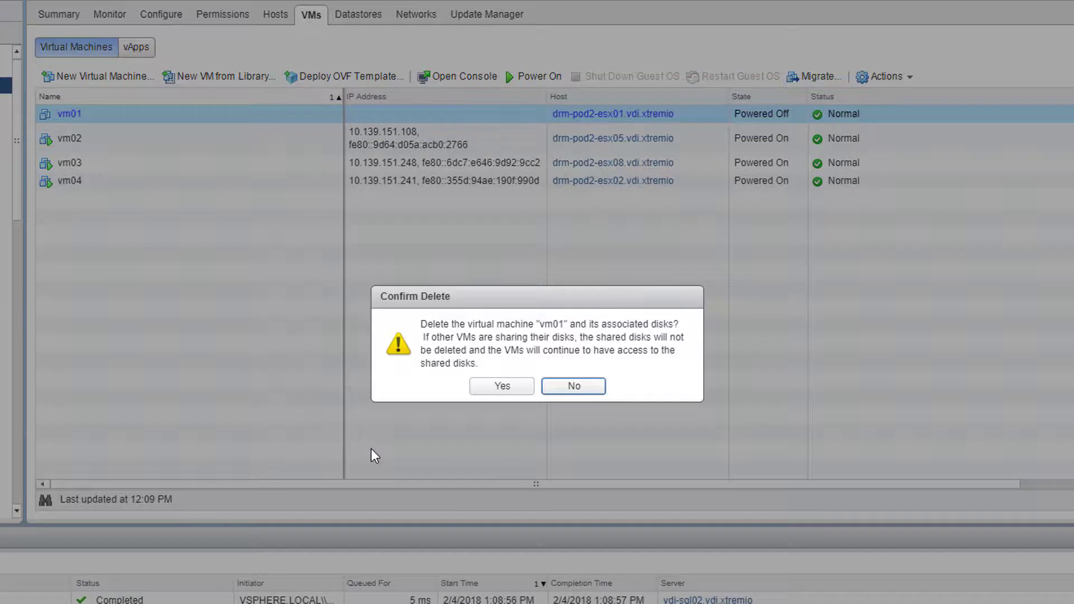
{"action": "left_click", "coordinate": [471, 393]}
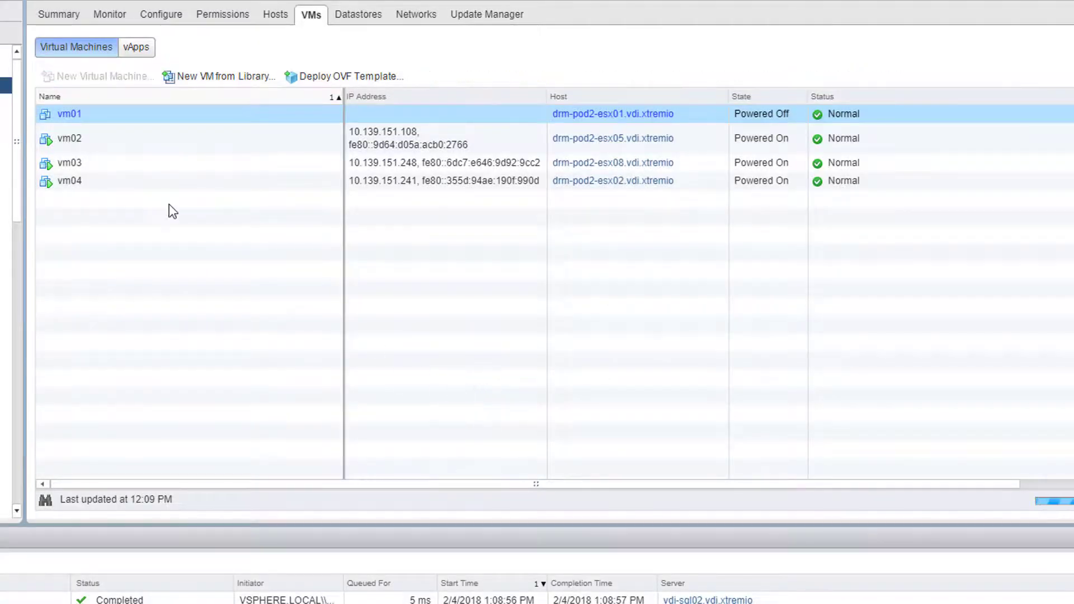
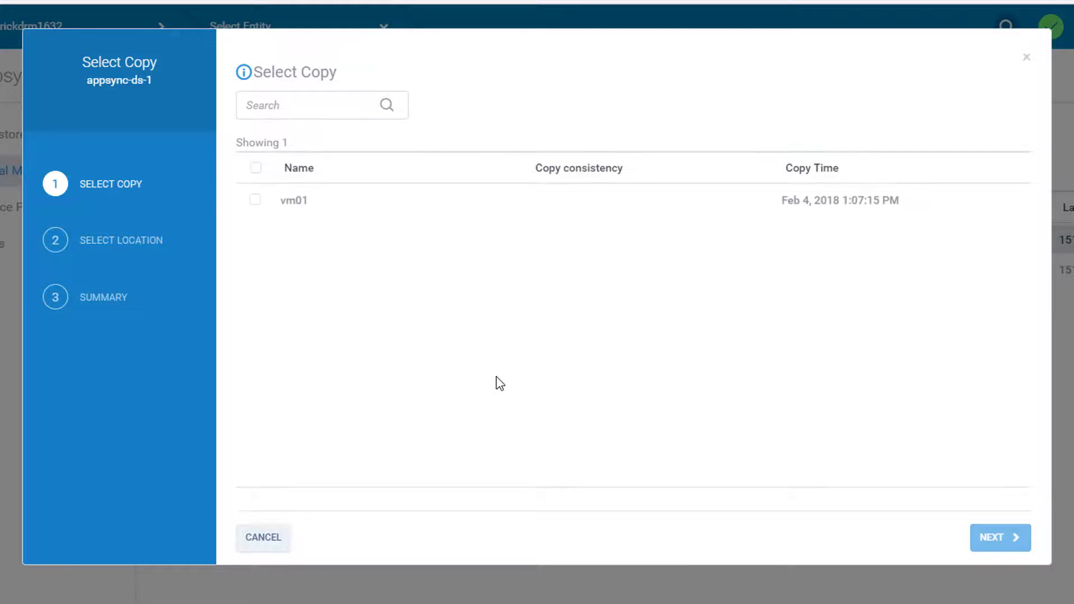
Step: Choose the vm01 copy dated Feb 4, 2018 1:07:15 PM as the restore source and proceed to the location settings
{"action": "left_click", "coordinate": [257, 204]}
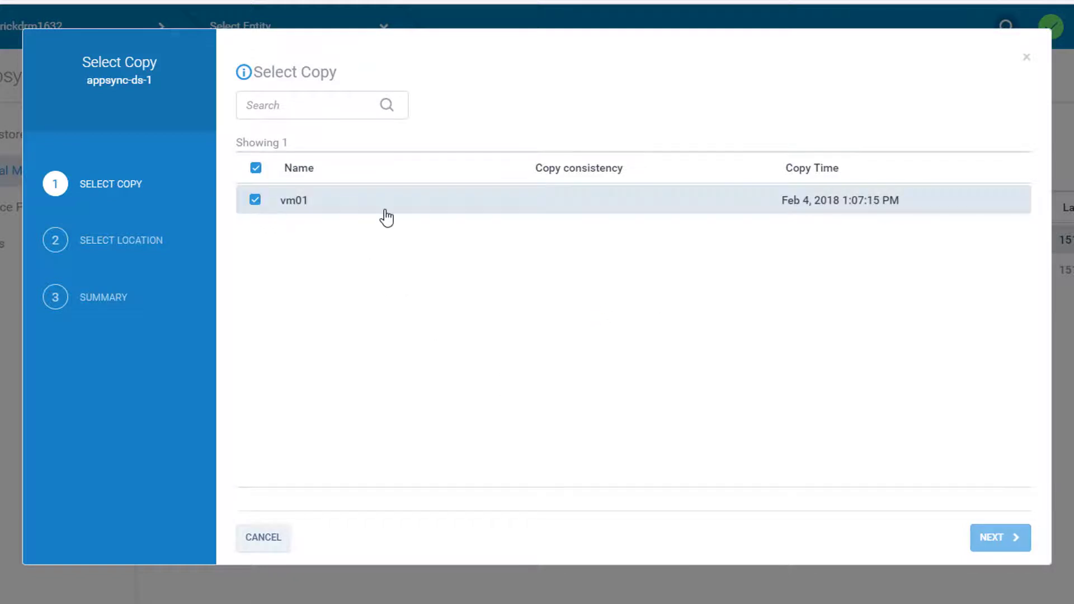
{"action": "left_click", "coordinate": [1001, 537]}
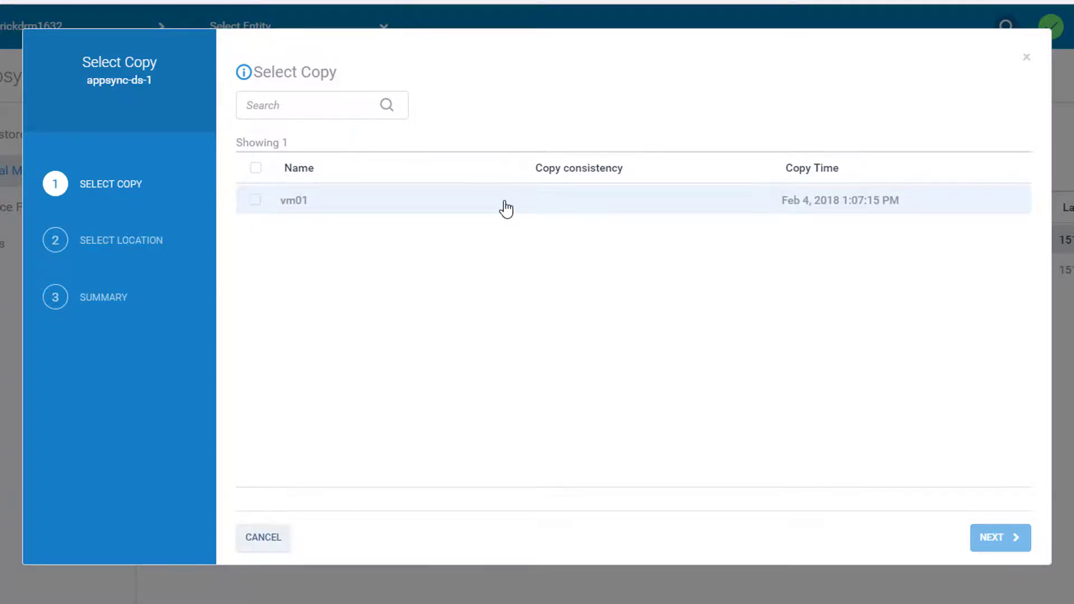
{"action": "left_click", "coordinate": [255, 201]}
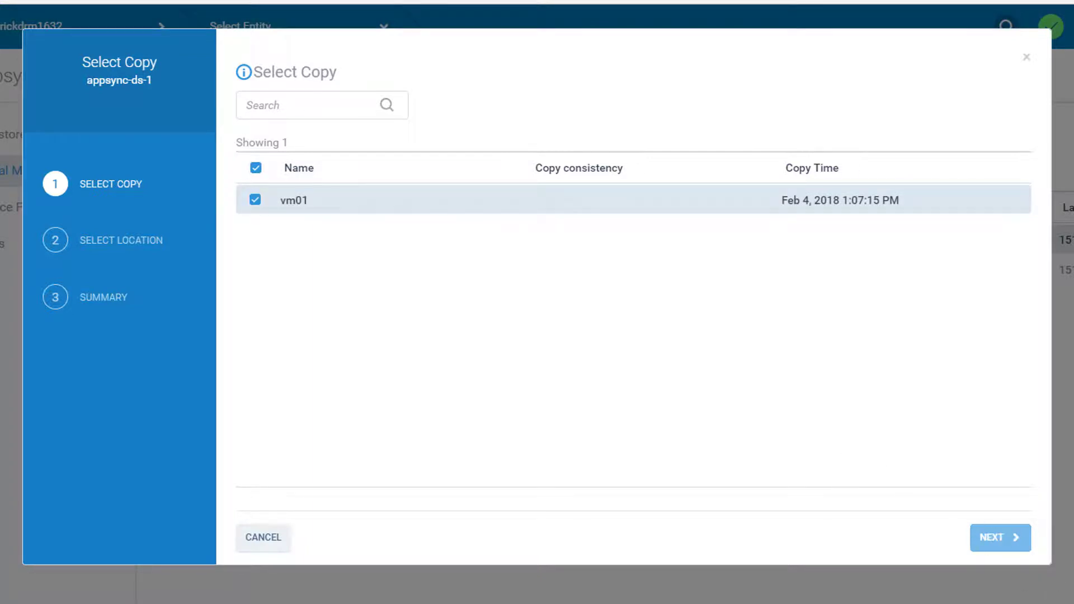
{"action": "left_click", "coordinate": [1007, 538]}
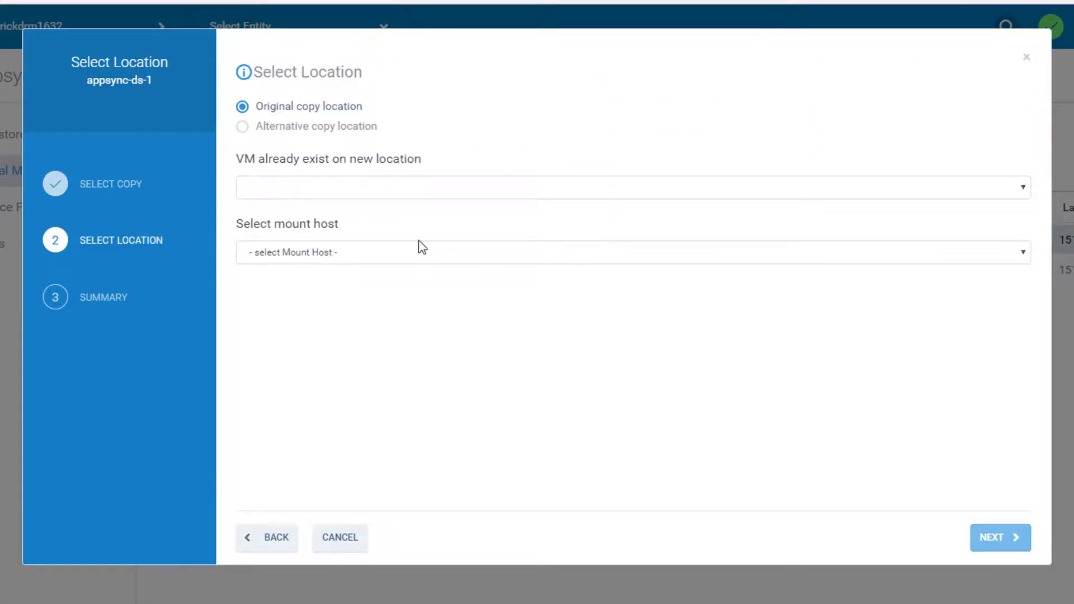
Step: Keep the original copy location, set existing-VM handling to Fail the restore, and choose drm-pod2-esx01.vdi.xtremio as mount host, checking it in the vSphere Web Client
{"action": "left_click", "coordinate": [358, 192]}
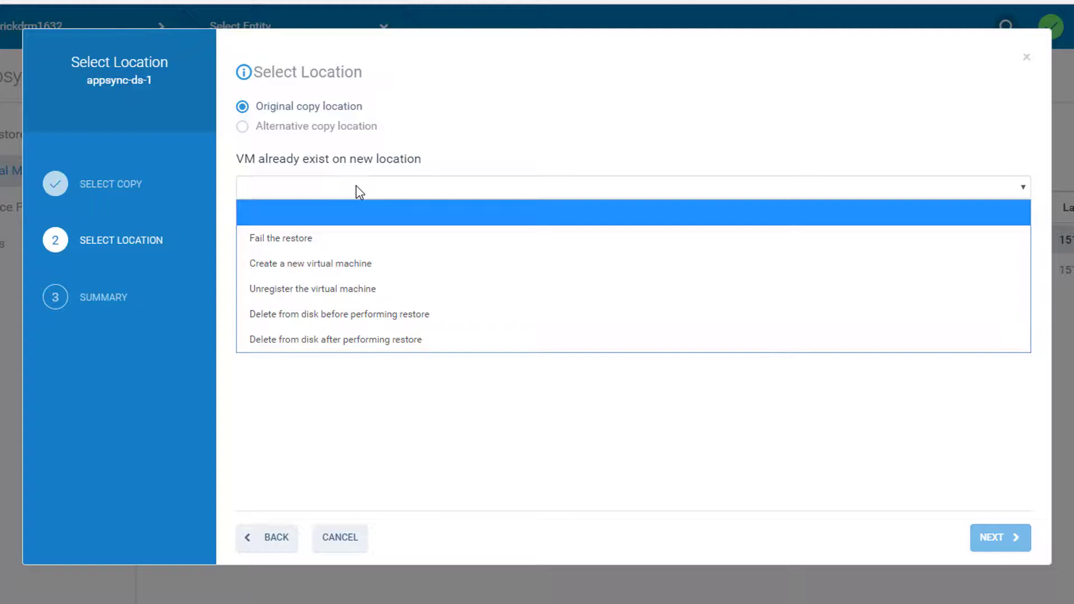
{"action": "left_click", "coordinate": [320, 244]}
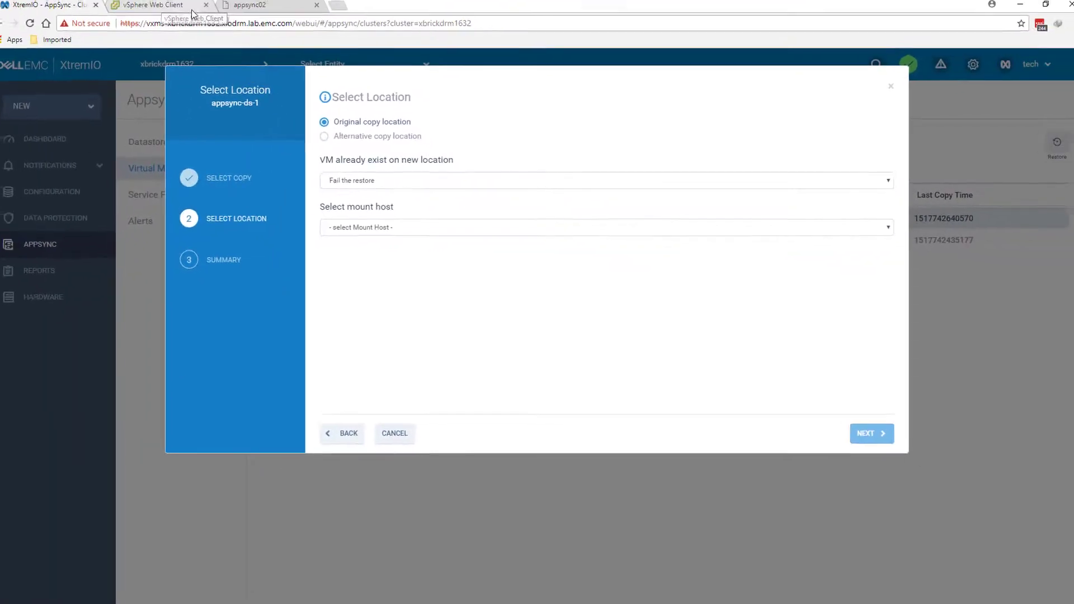
{"action": "left_click", "coordinate": [154, 10]}
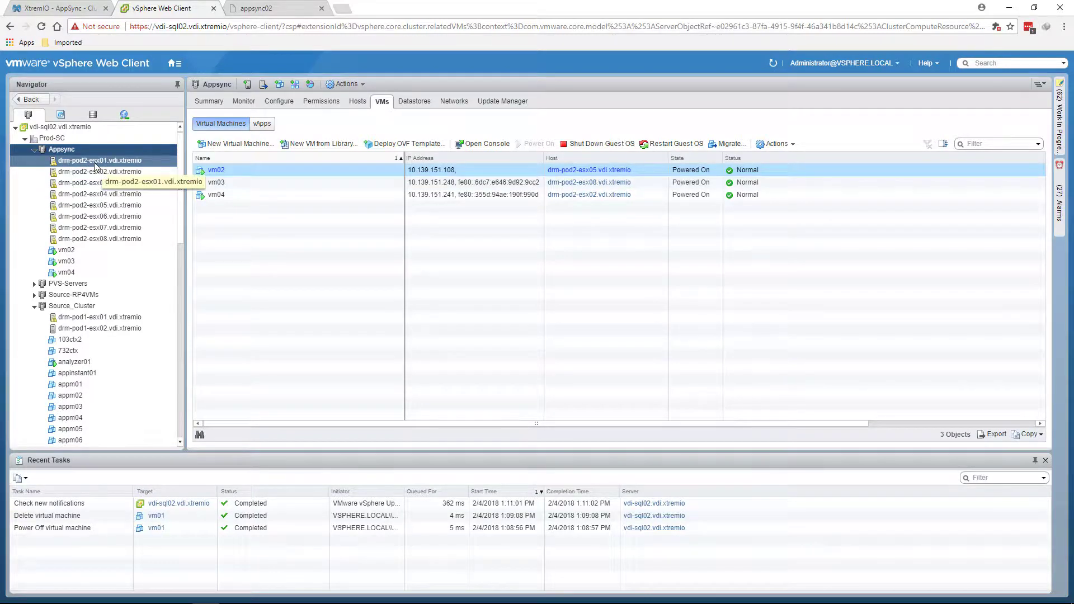
{"action": "left_click", "coordinate": [70, 7]}
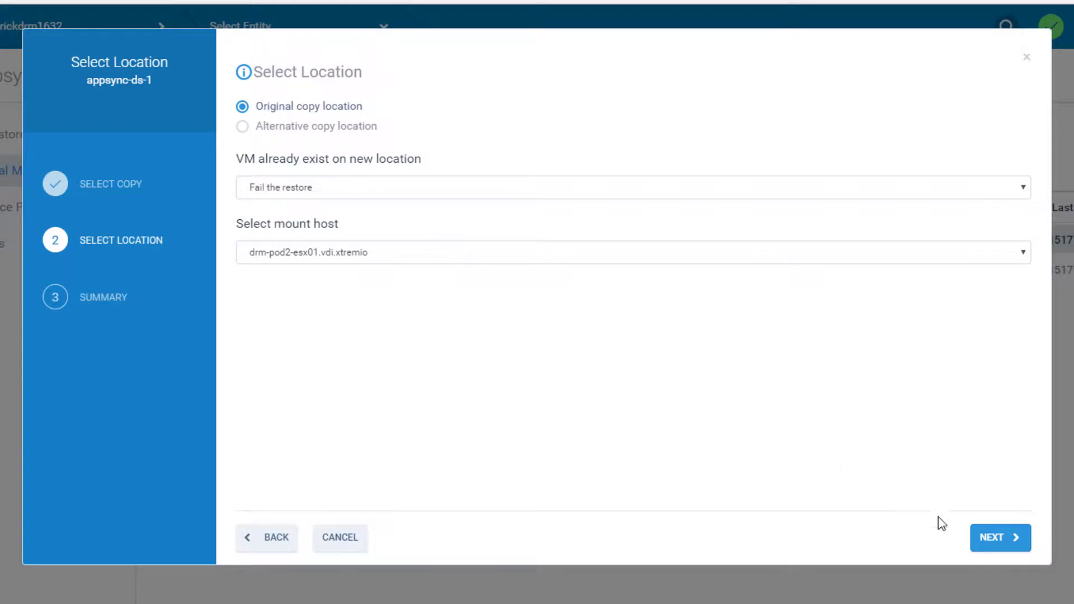
Step: Proceed to the restore summary, acknowledge having reviewed the result, and apply the restore of vm01
{"action": "left_click", "coordinate": [1001, 540]}
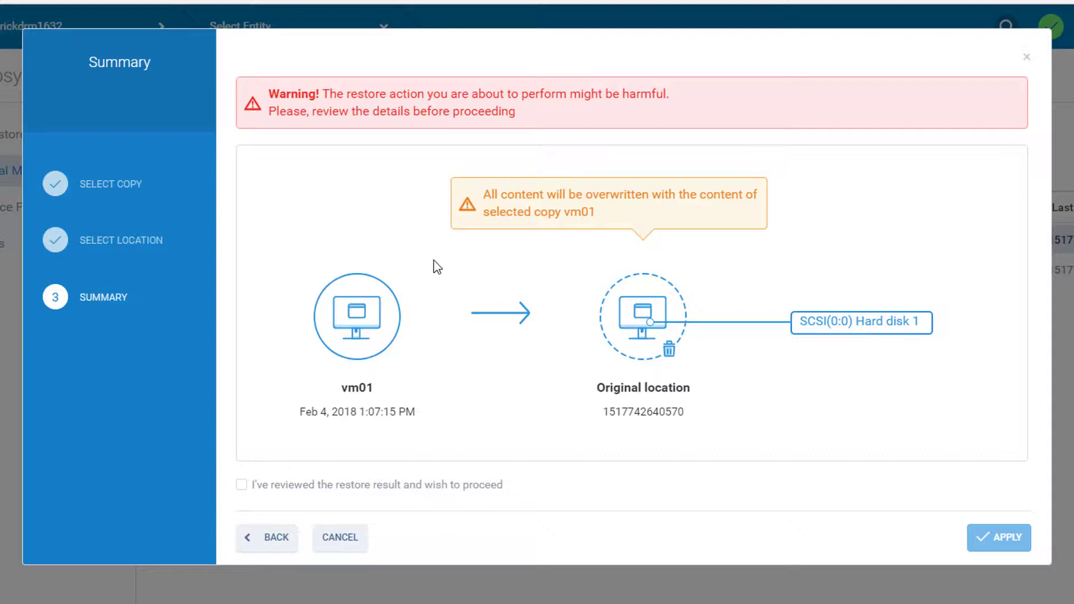
{"action": "left_click", "coordinate": [242, 488]}
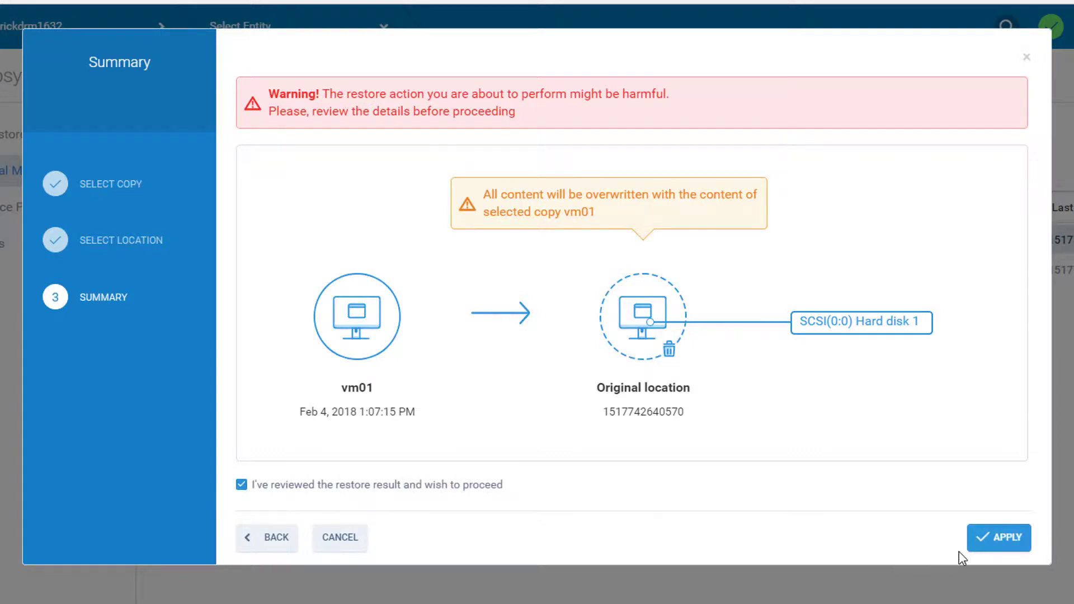
{"action": "left_click", "coordinate": [977, 541]}
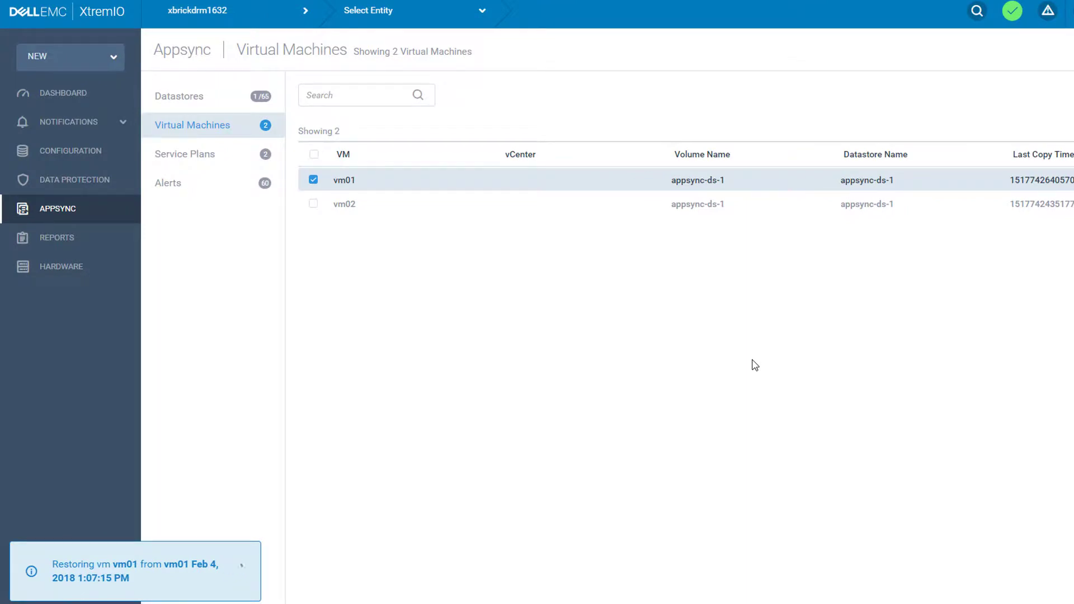
Step: Open the XtremIO storage configuration, and switch to the vSphere Web Client to examine the Resolve VMFS volumes task
{"action": "left_click", "coordinate": [63, 152]}
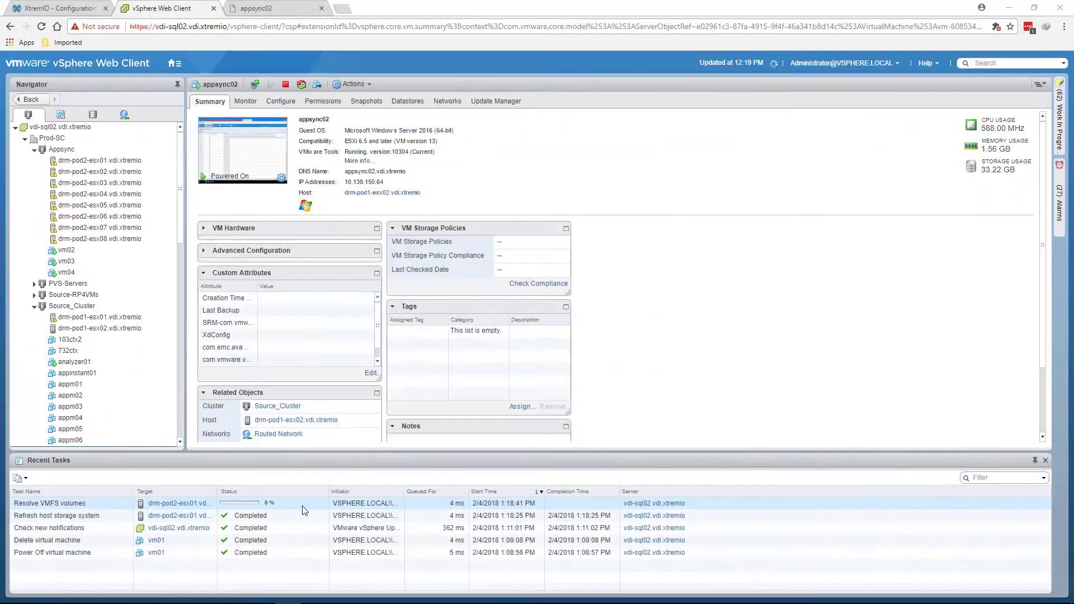
{"action": "left_click", "coordinate": [302, 506]}
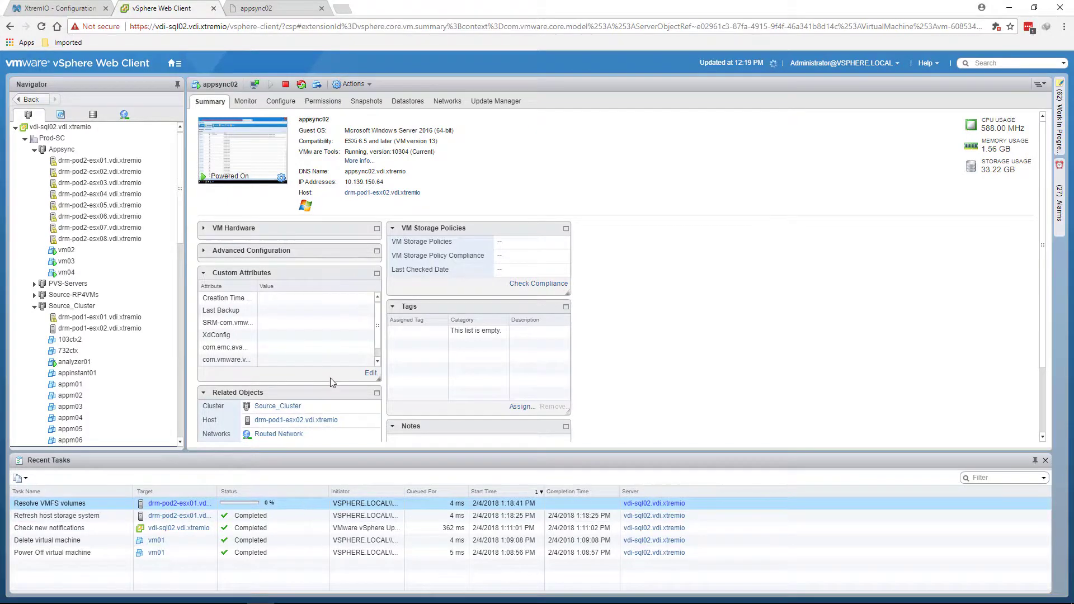
{"action": "left_click", "coordinate": [150, 284]}
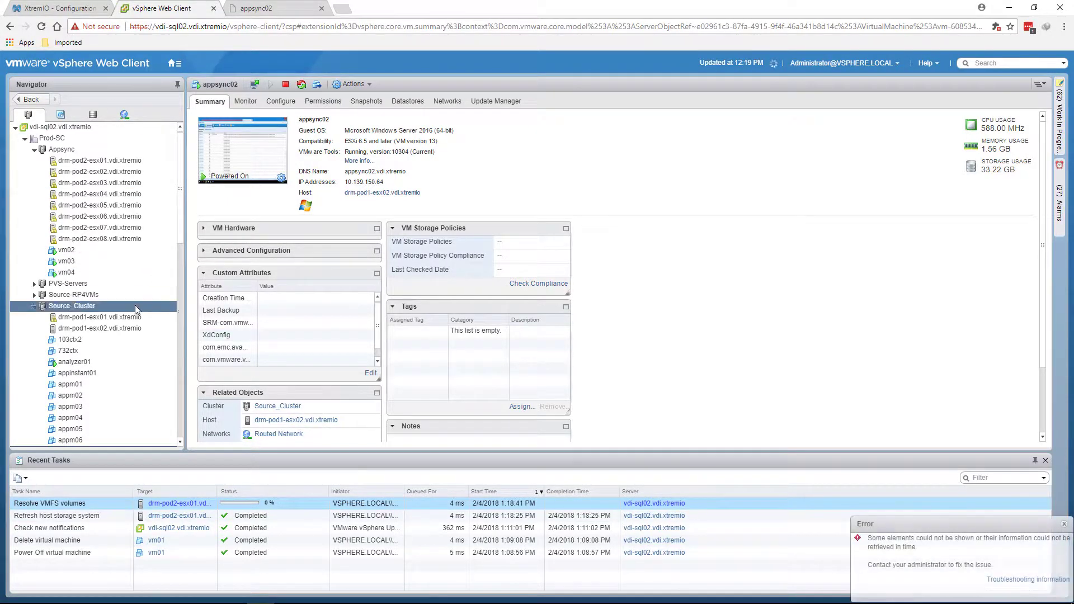
{"action": "left_click", "coordinate": [1063, 524]}
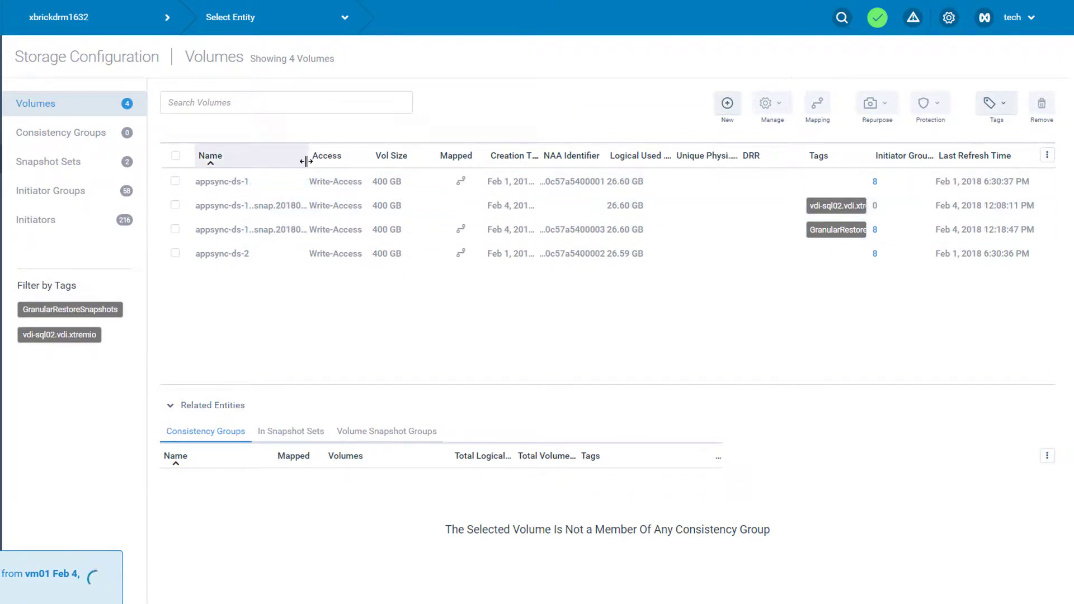
Step: Switch to XtremIO and examine the CopySnap volume of appsync-ds-1, widening the Name and Initiator Groups columns of the volumes list
{"action": "left_click_drag", "start_coordinate": [307, 156], "coordinate": [472, 157]}
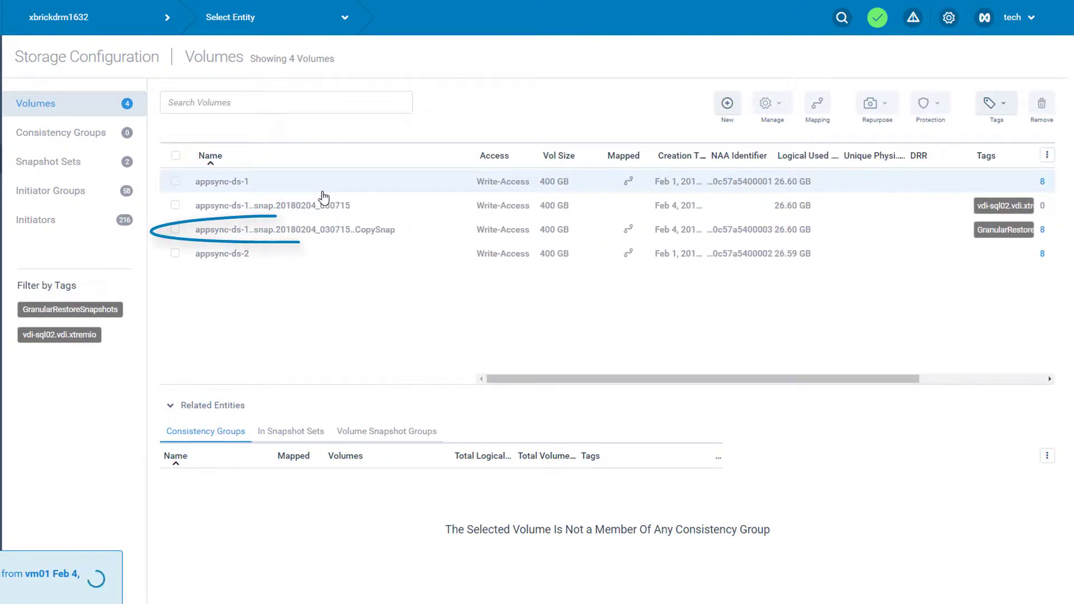
{"action": "left_click", "coordinate": [324, 237]}
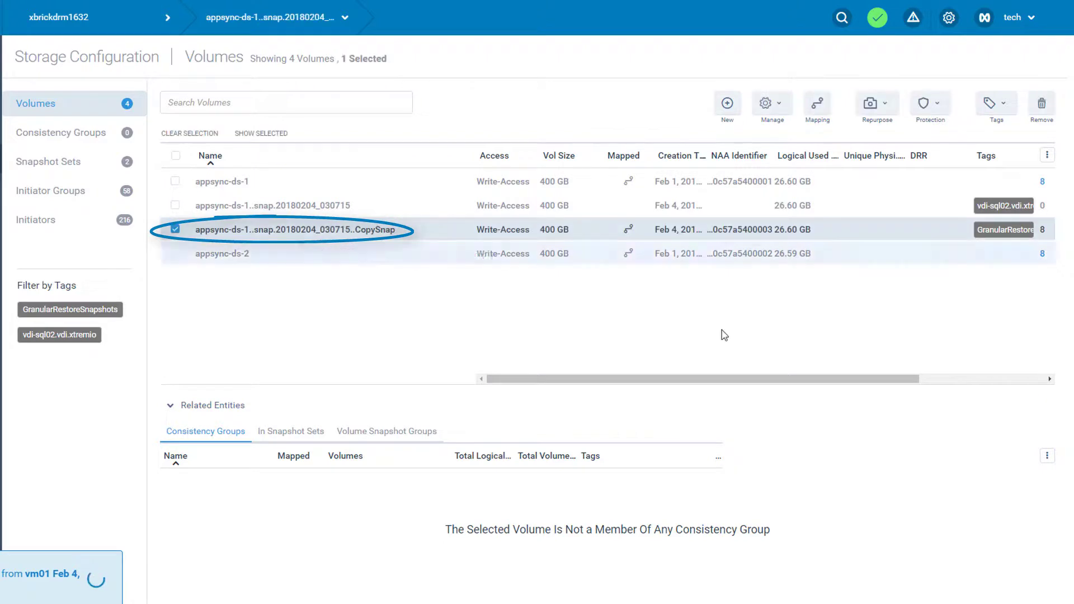
{"action": "left_click_drag", "start_coordinate": [820, 379], "coordinate": [911, 379]}
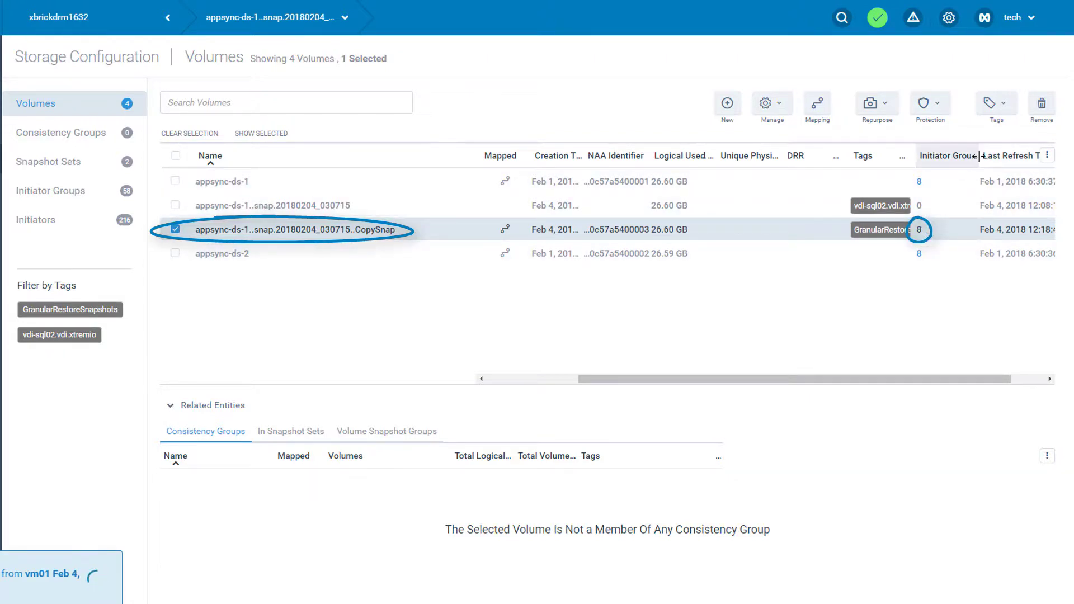
{"action": "left_click_drag", "start_coordinate": [979, 156], "coordinate": [1008, 158]}
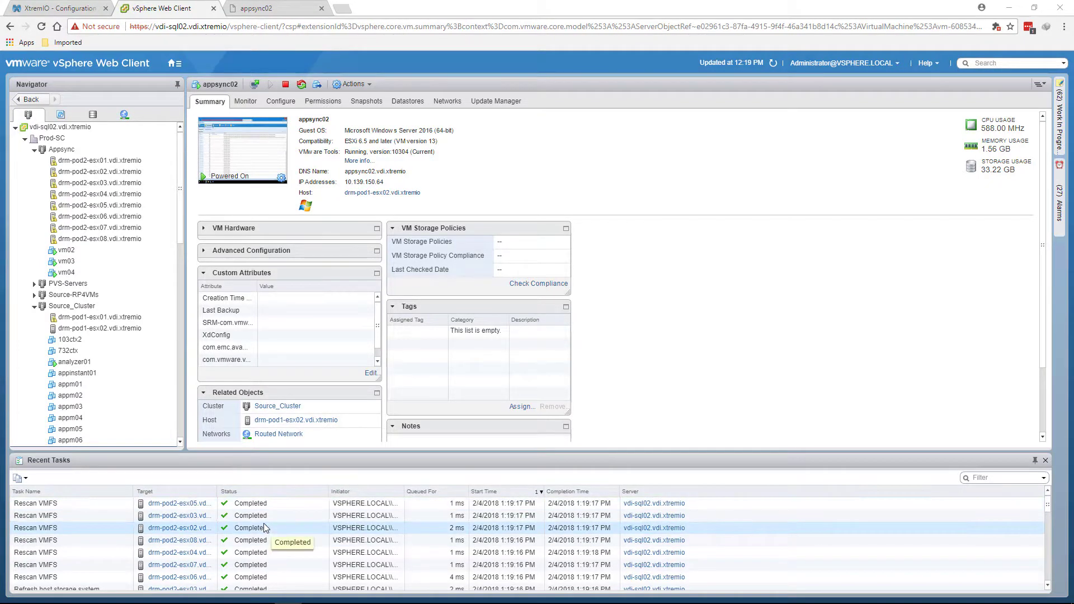
Step: Switch to the vSphere Web Client and examine the datastores of vm01 in the Appsync cluster, comparing them with vm02's
{"action": "left_click", "coordinate": [119, 184]}
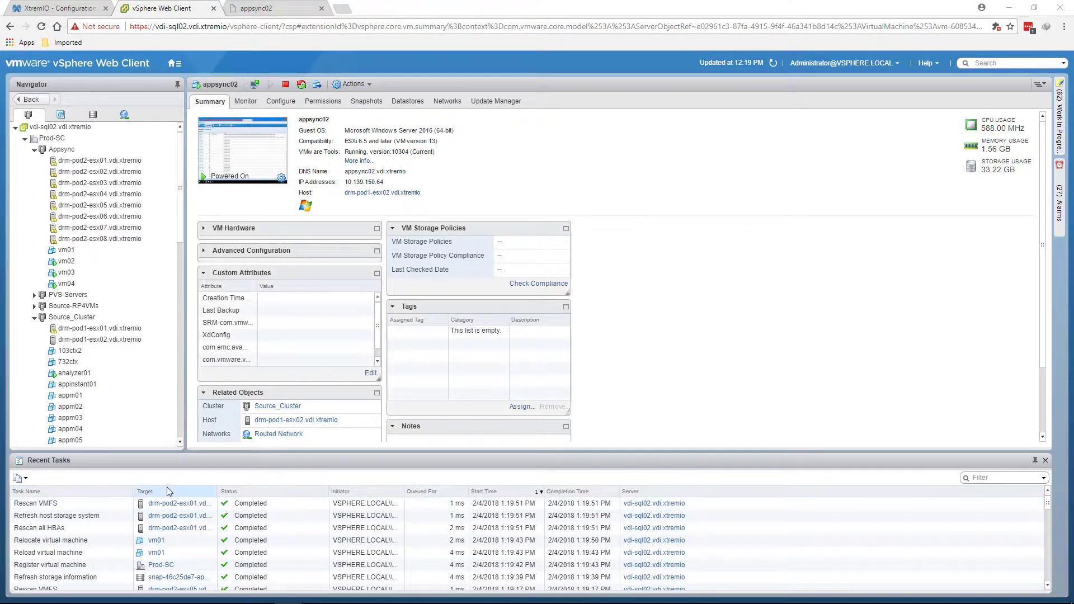
{"action": "left_click", "coordinate": [100, 252]}
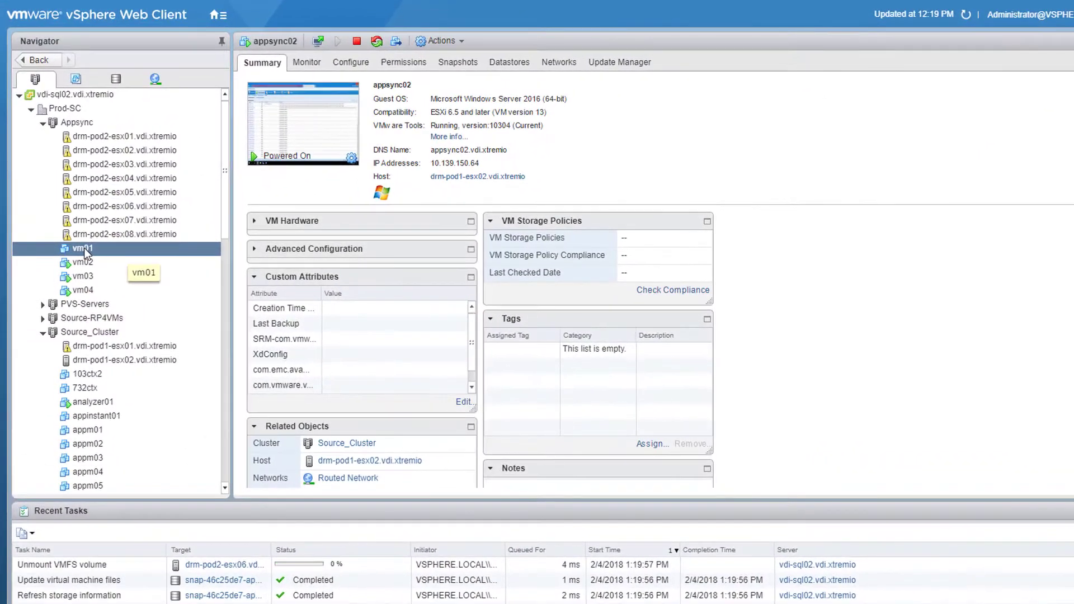
{"action": "left_click", "coordinate": [84, 247]}
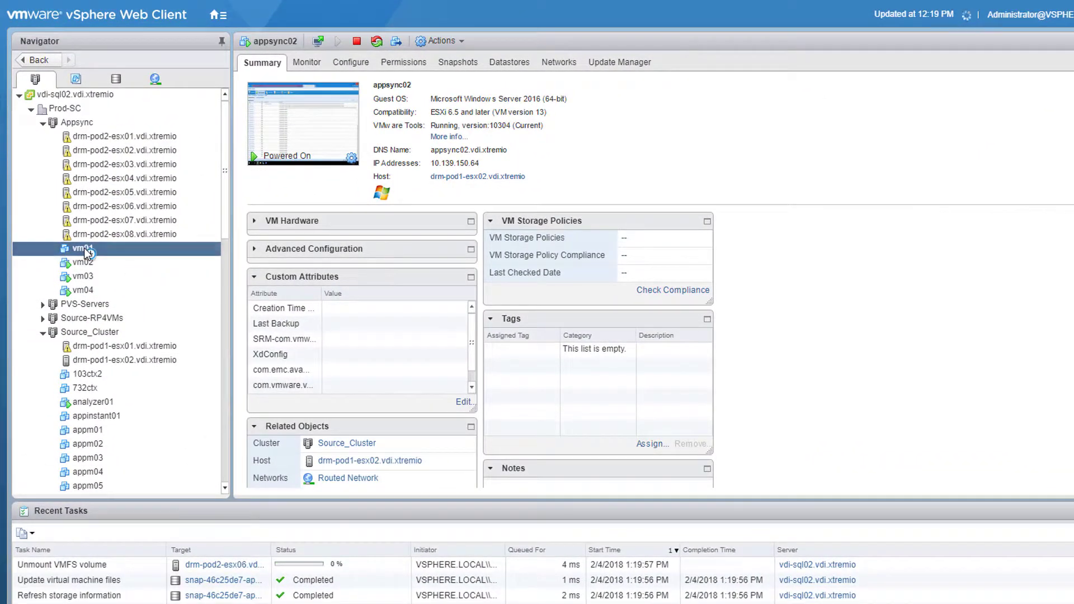
{"action": "left_click", "coordinate": [501, 66]}
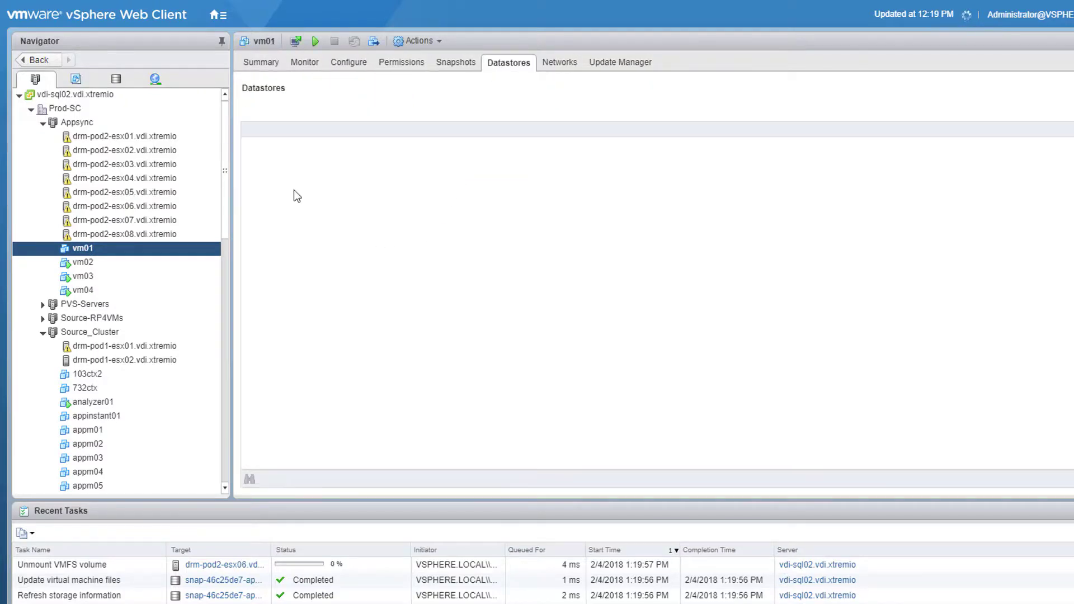
{"action": "left_click", "coordinate": [288, 147]}
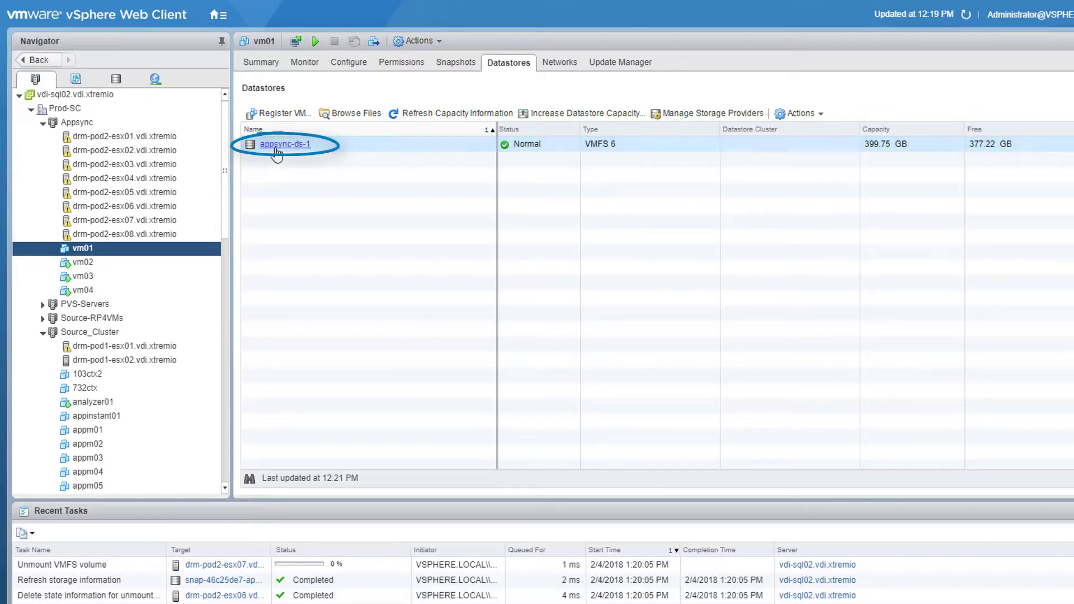
{"action": "left_click", "coordinate": [108, 263]}
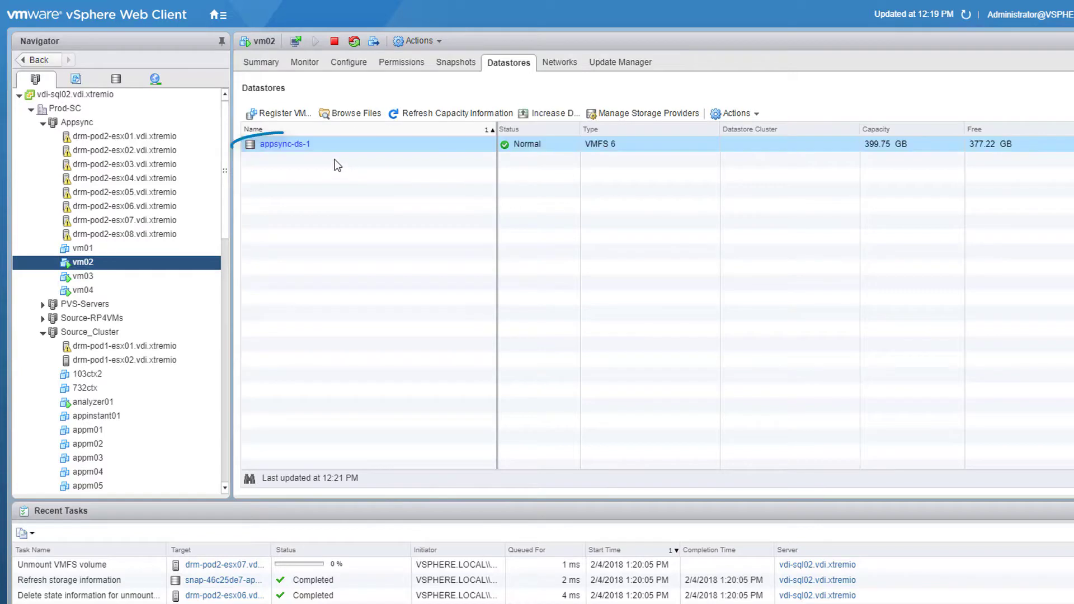
{"action": "left_click", "coordinate": [95, 247]}
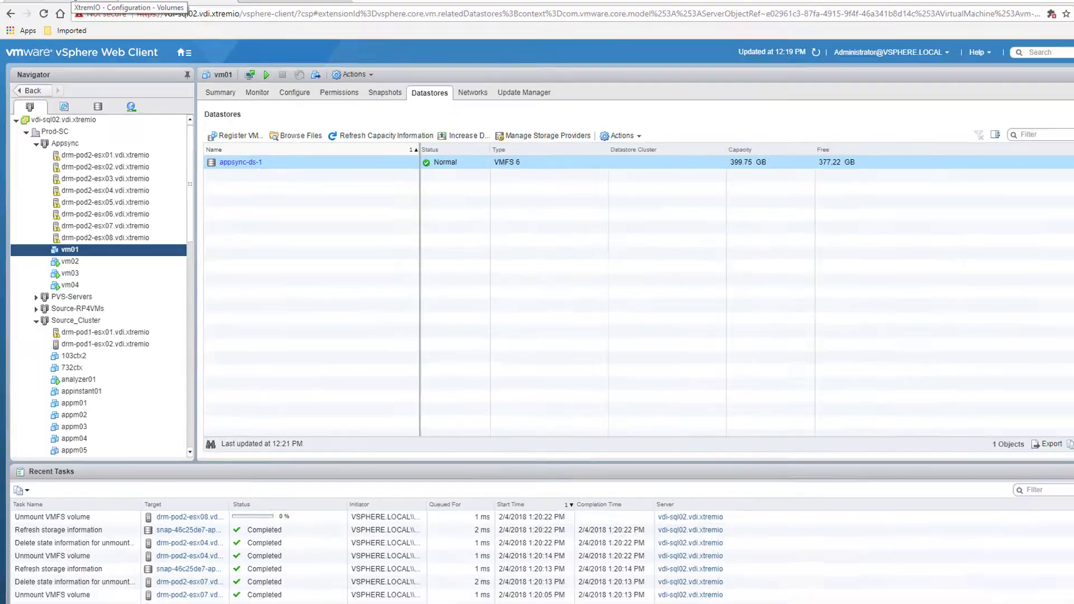
Step: Check the restore progress in the XtremIO volumes view and the vSphere recent tasks, and return to XtremIO
{"action": "left_click", "coordinate": [56, 8]}
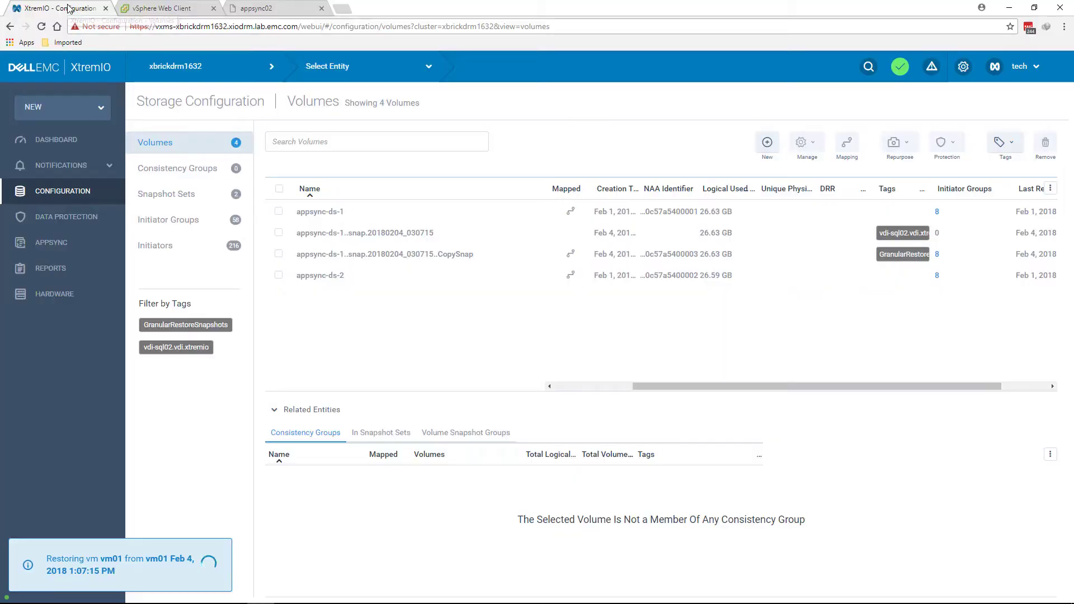
{"action": "left_click", "coordinate": [164, 9]}
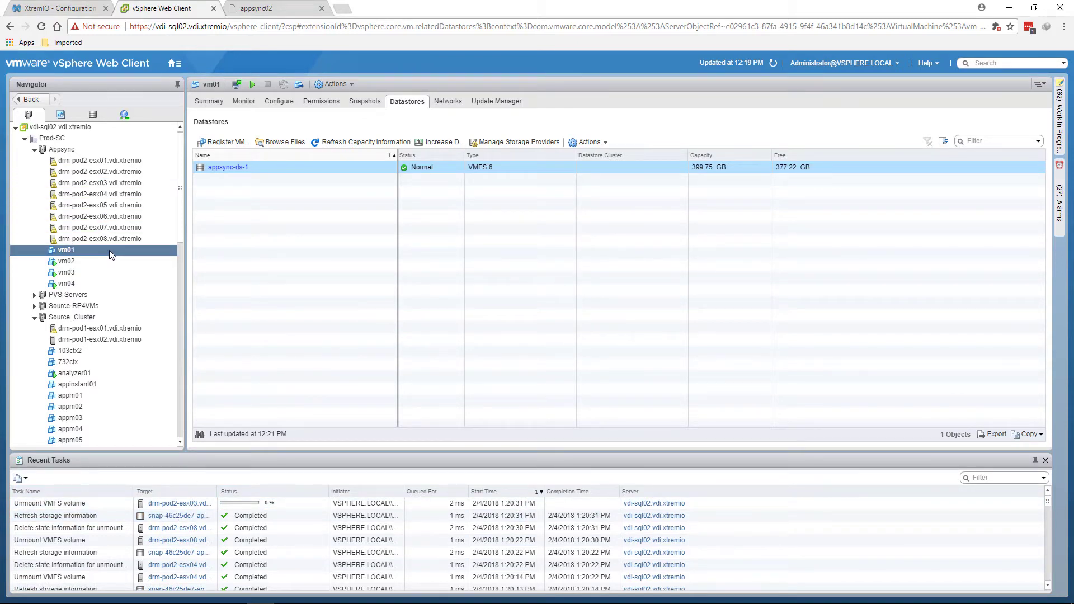
{"action": "left_click", "coordinate": [68, 9]}
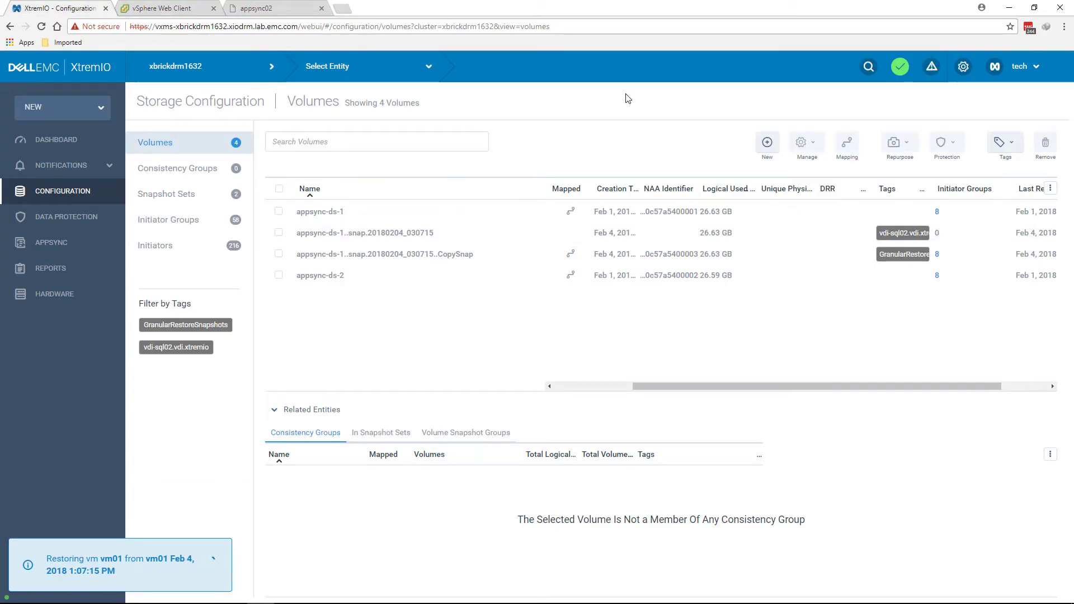